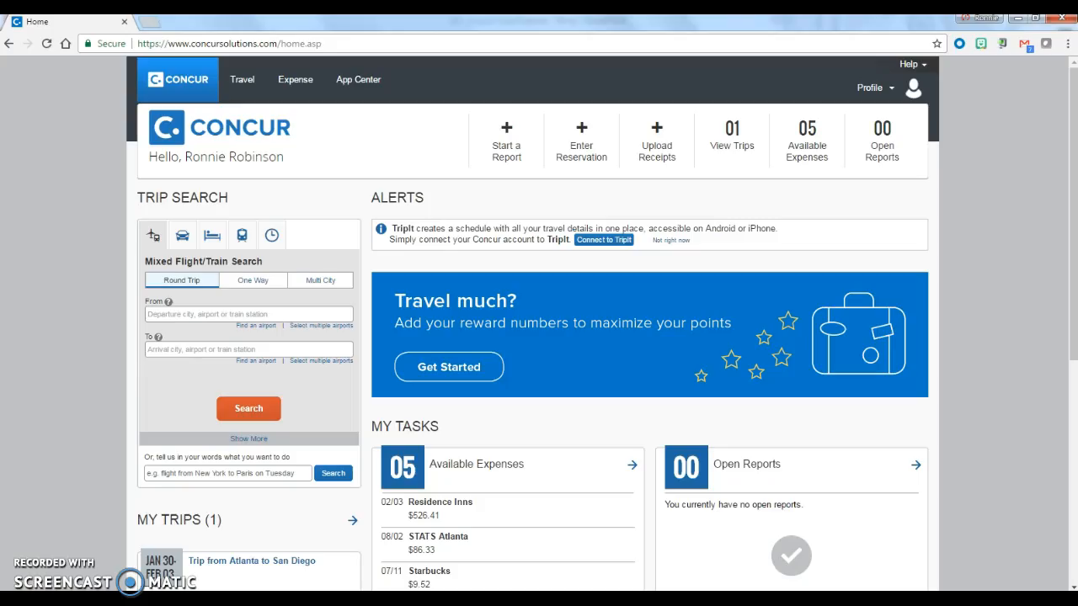
# Create a new expense report named January 2017 with the business purpose Business expenses
pyautogui.click(294, 80)
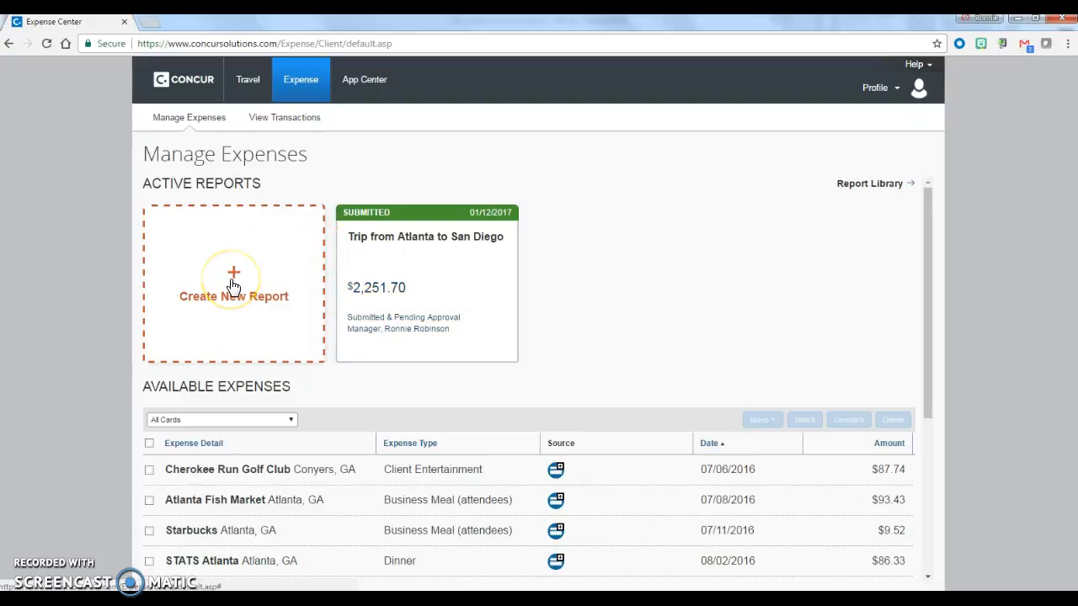
pyautogui.scroll(-1, 236, 320)
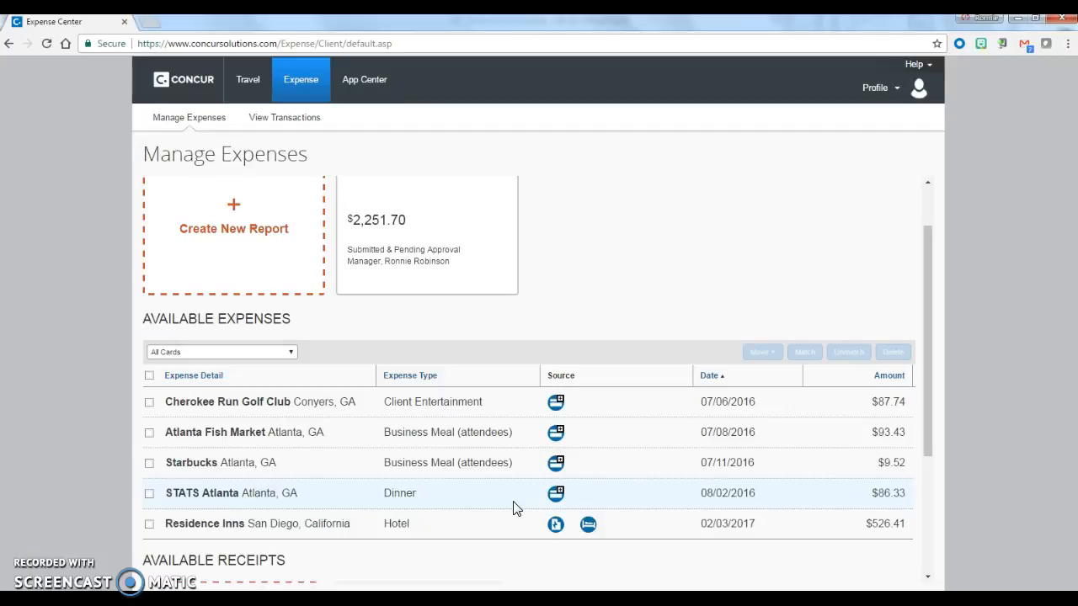
pyautogui.scroll(1, 445, 362)
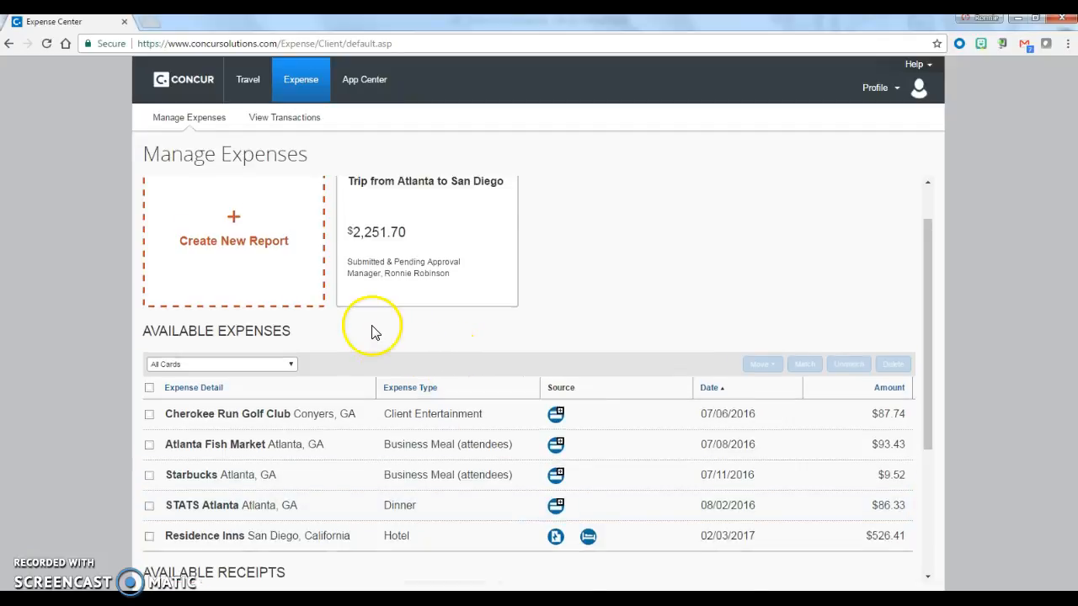
pyautogui.click(234, 272)
pyautogui.click(120, 204)
pyautogui.write('Janu')
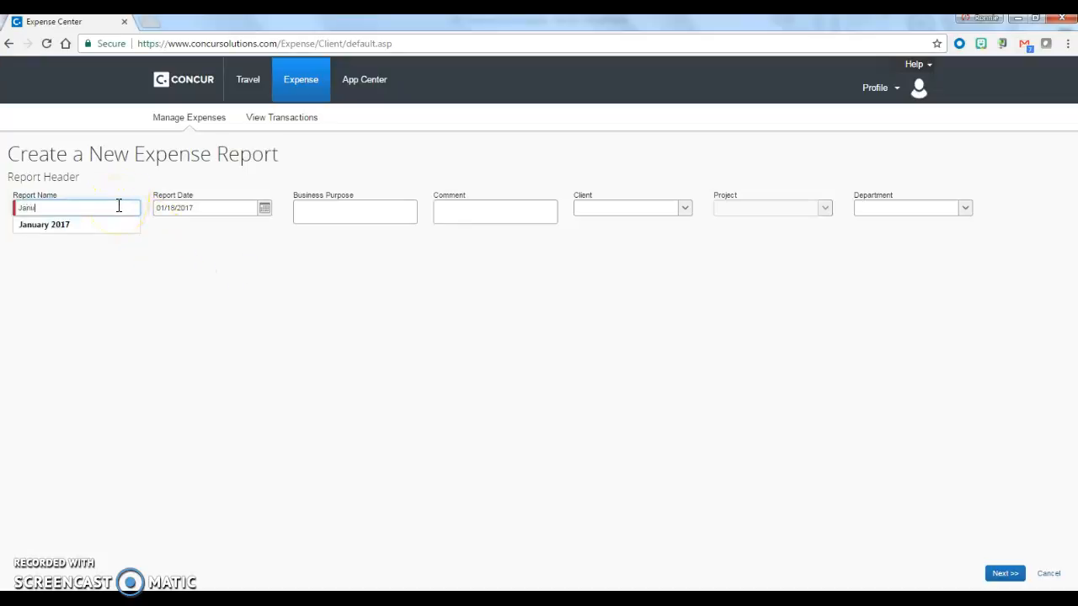
pyautogui.click(99, 226)
pyautogui.click(362, 205)
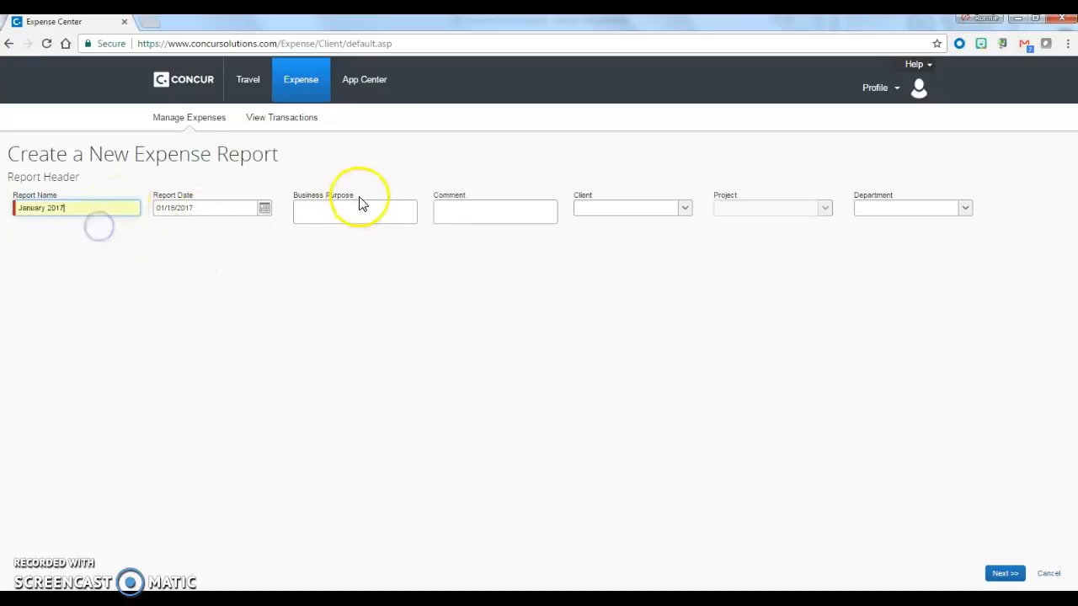
pyautogui.write('Business expenses')
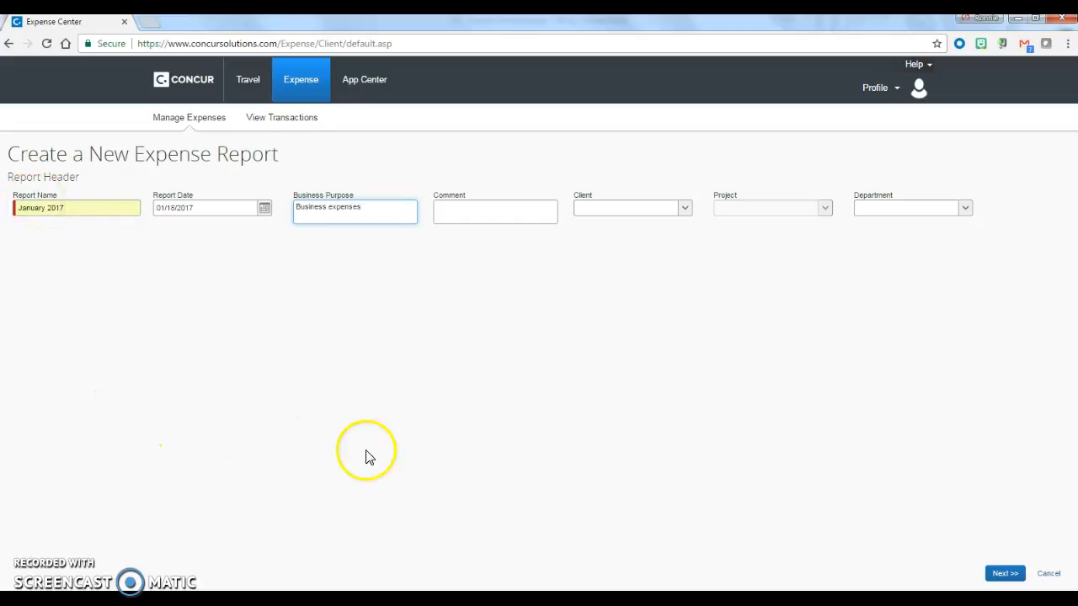
pyautogui.click(1006, 574)
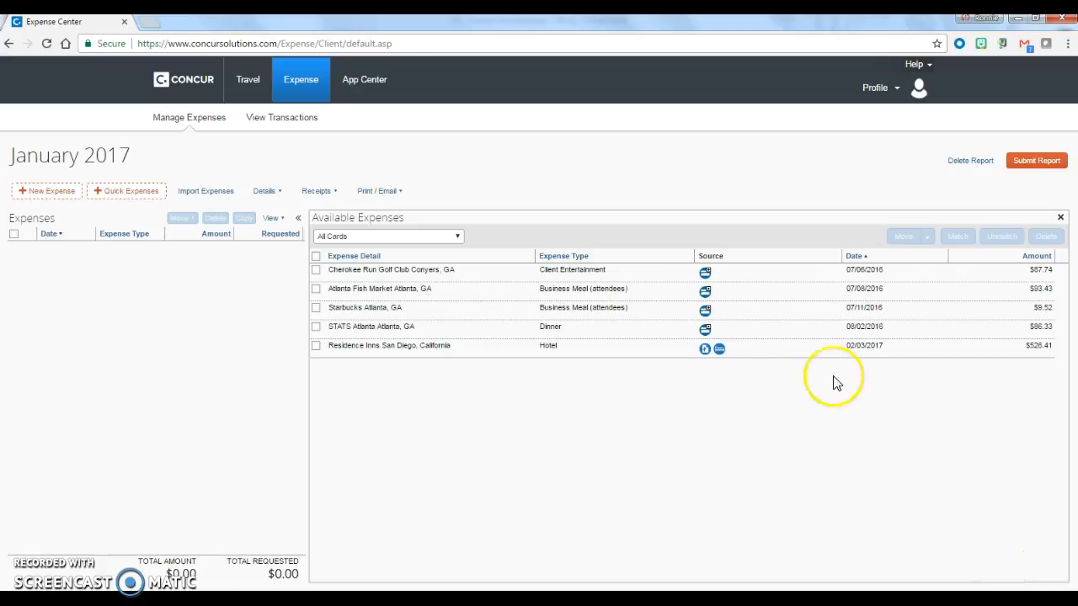
# Move the Cherokee Run Golf Club, Atlanta Fish Market, Starbucks and STATS Atlanta transactions from the available expenses into the report
pyautogui.moveTo(309, 449); pyautogui.dragTo(307, 451)
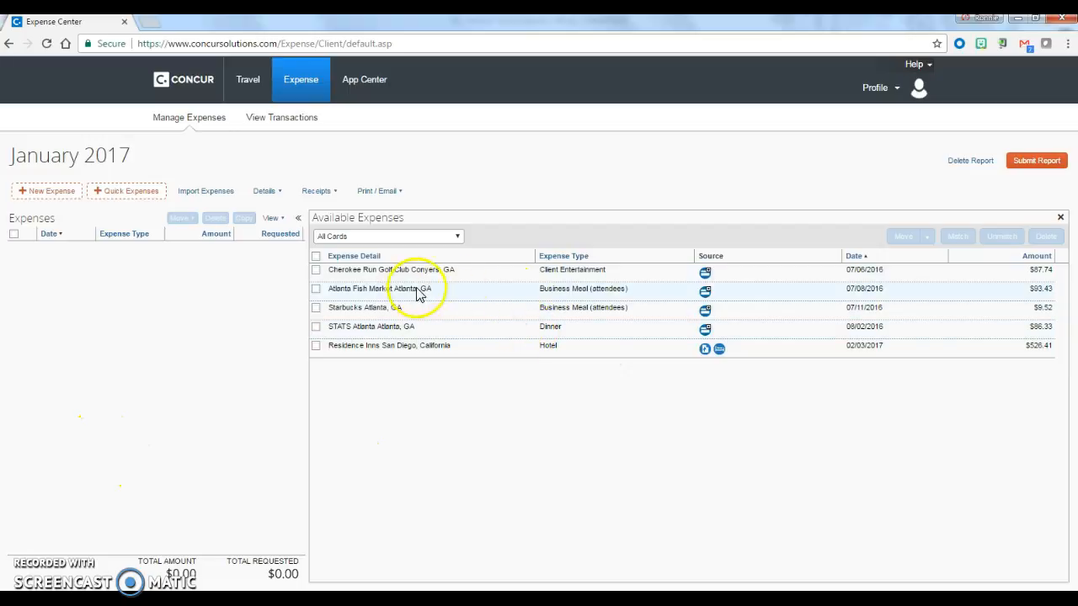
pyautogui.click(315, 270)
pyautogui.click(316, 289)
pyautogui.click(315, 307)
pyautogui.click(315, 326)
pyautogui.moveTo(436, 278); pyautogui.dragTo(74, 329)
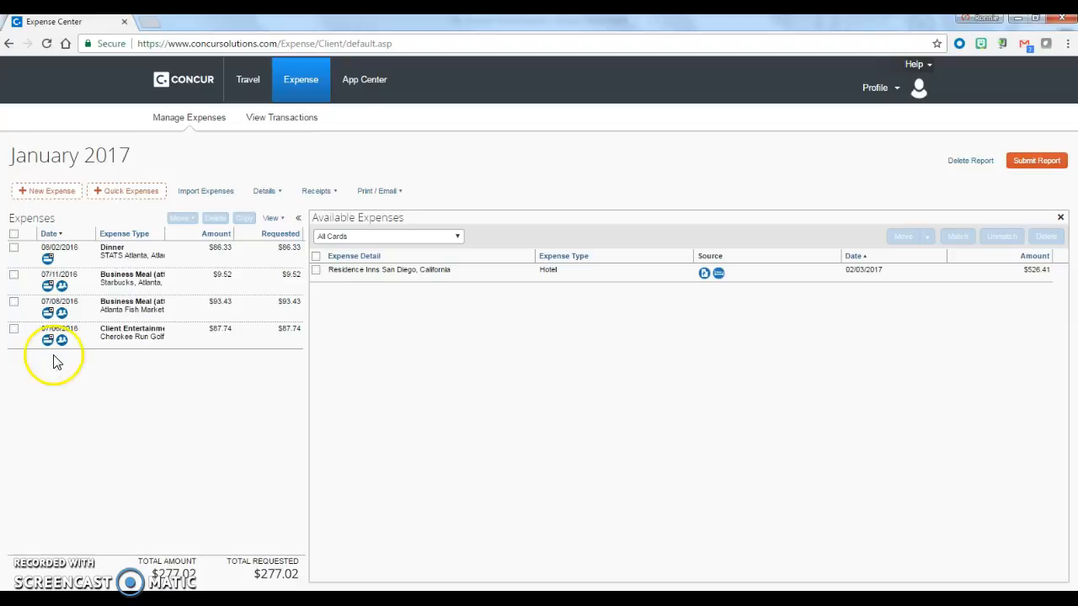
# Start a new Personal Car Mileage expense with the transaction date 01/18/2017
pyautogui.click(51, 192)
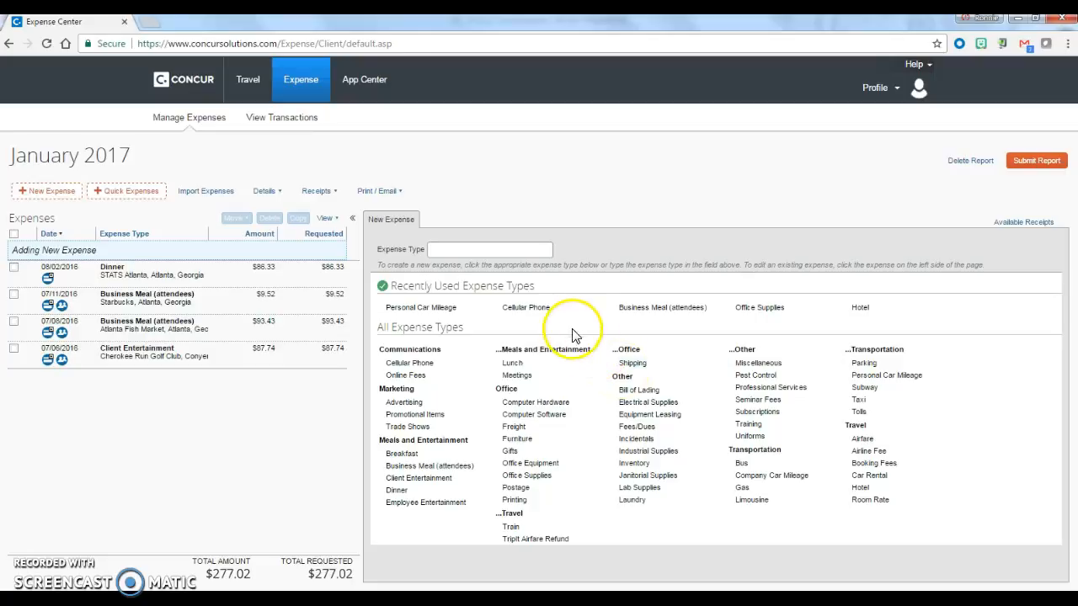
pyautogui.click(438, 308)
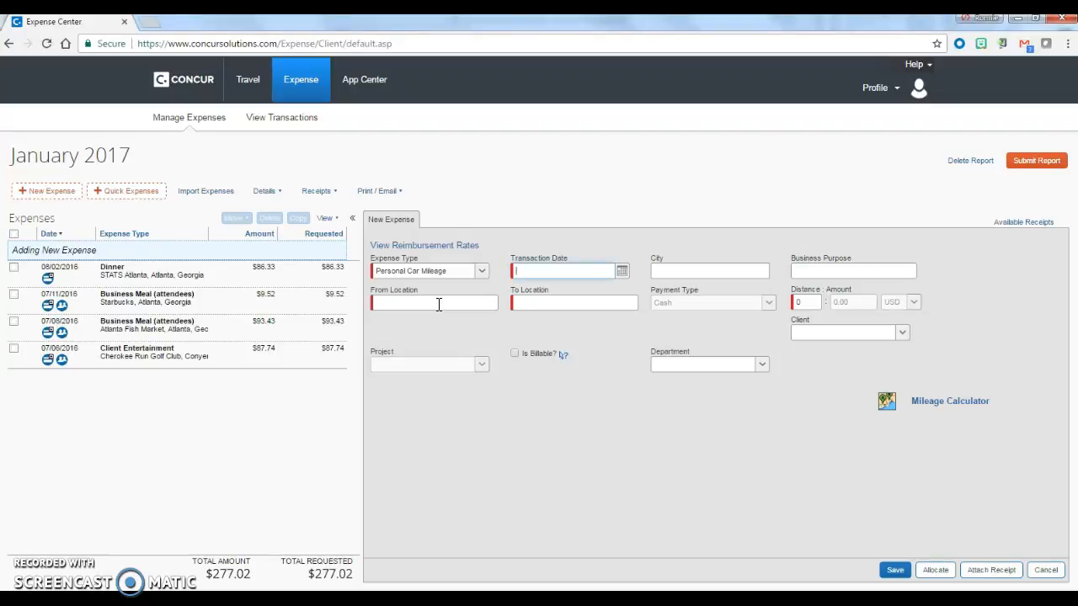
pyautogui.click(622, 270)
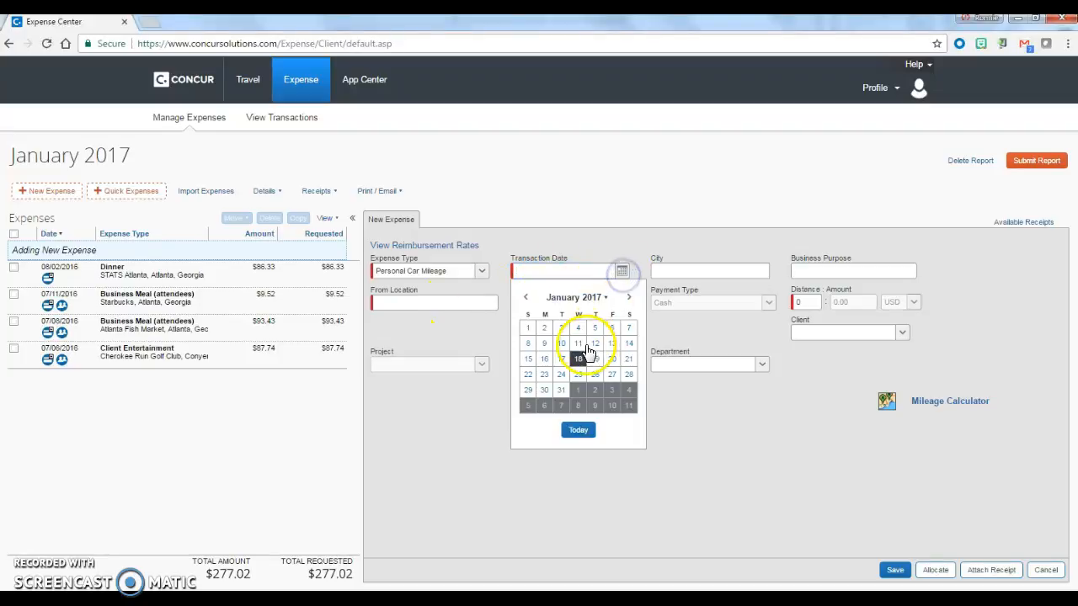
pyautogui.click(577, 358)
pyautogui.click(464, 304)
pyautogui.write('Home')
pyautogui.press('Tab')
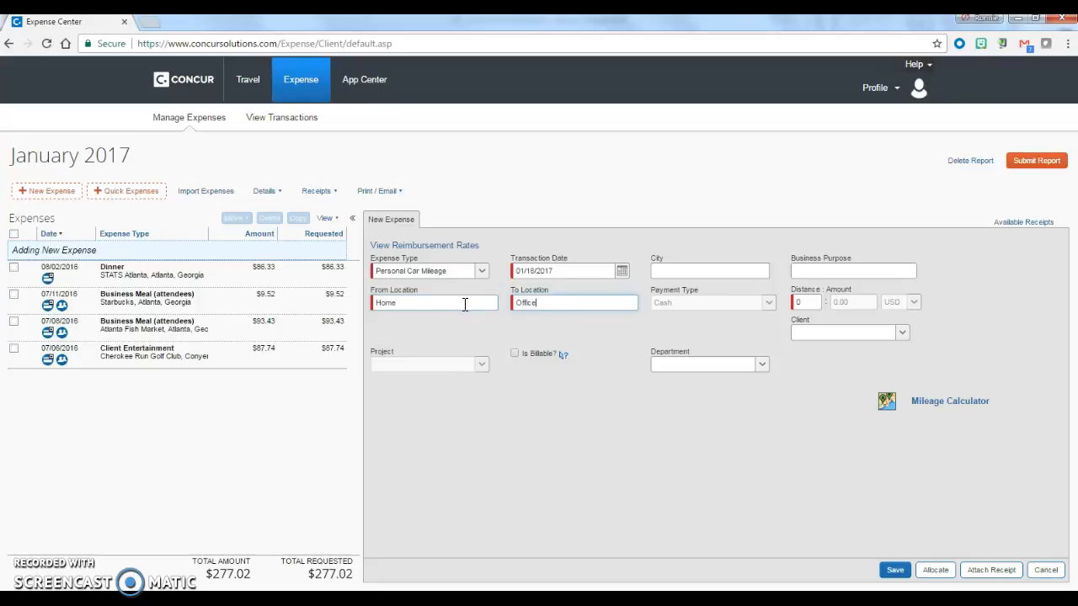
pyautogui.moveTo(578, 305); pyautogui.dragTo(356, 320)
pyautogui.press('Delete')
pyautogui.press('Delete')
# Open the Mileage Calculator for the expense and set the office address as the second waypoint after the home address
pyautogui.click(933, 401)
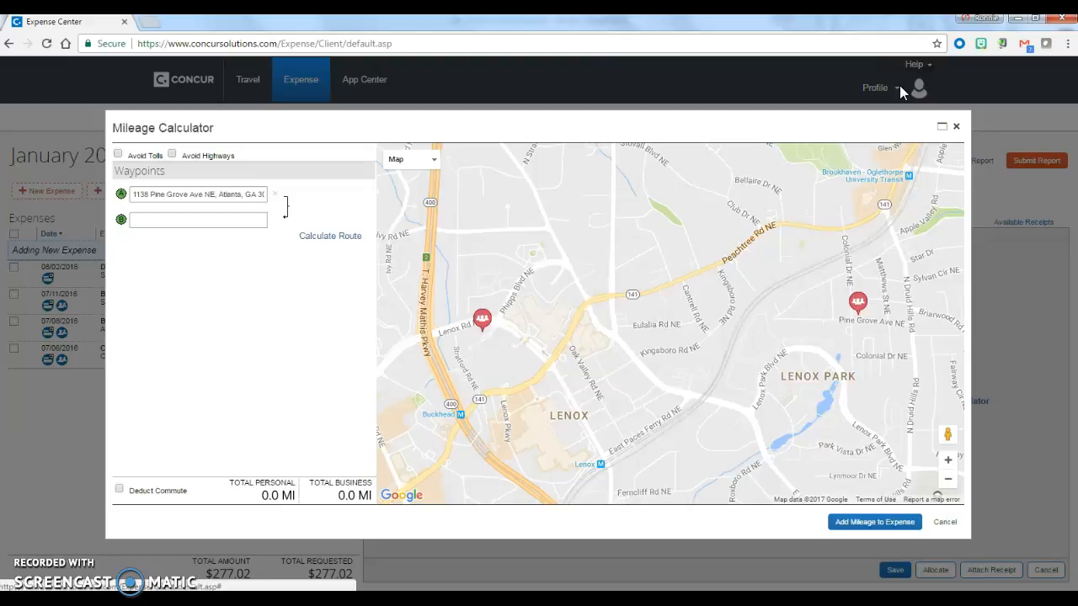
pyautogui.click(238, 219)
pyautogui.write('3500')
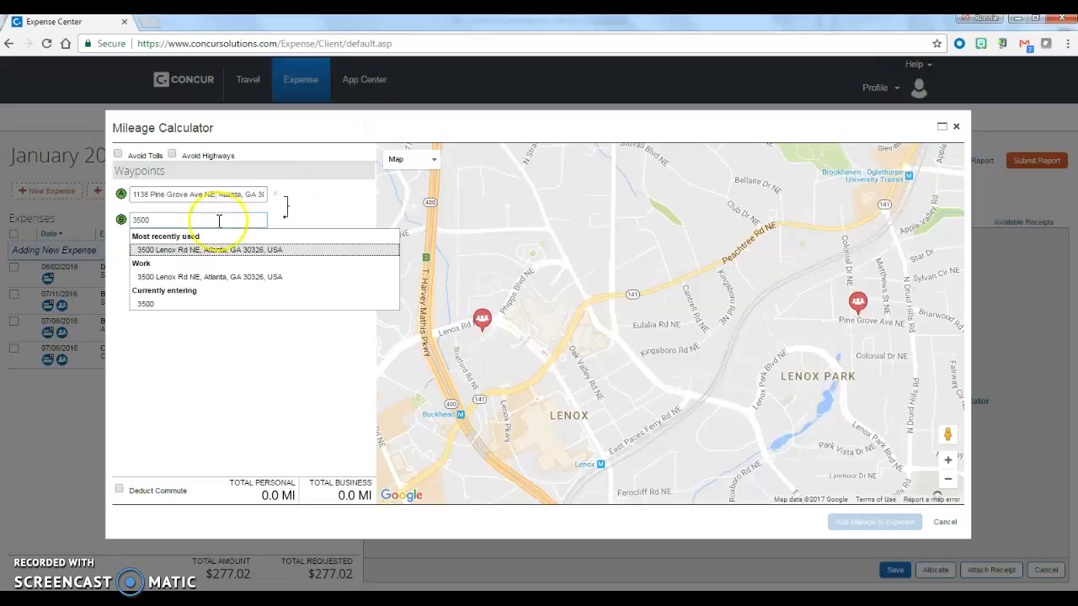
pyautogui.click(195, 252)
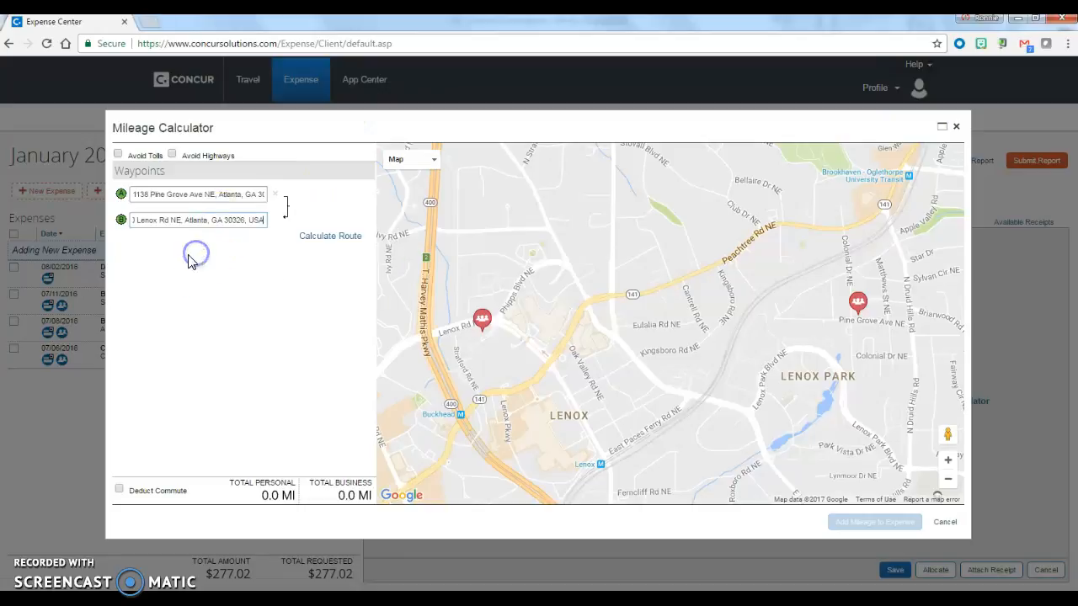
# Add Hartsfield-Jackson Atlanta International Airport as the third waypoint and make the route a round trip
pyautogui.click(202, 246)
pyautogui.write('atlanta airport')
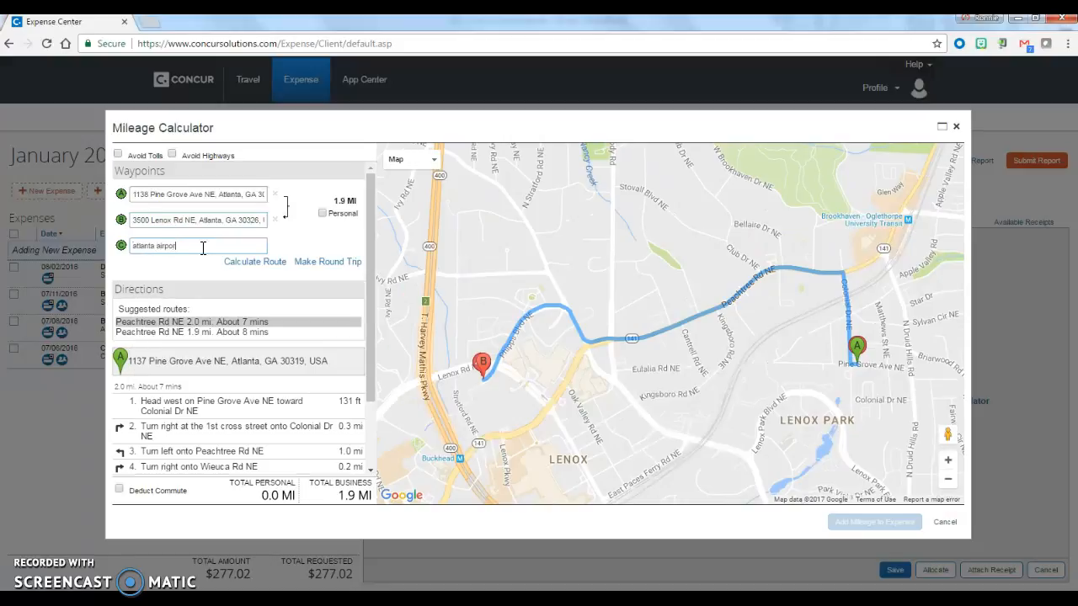
pyautogui.press('Return')
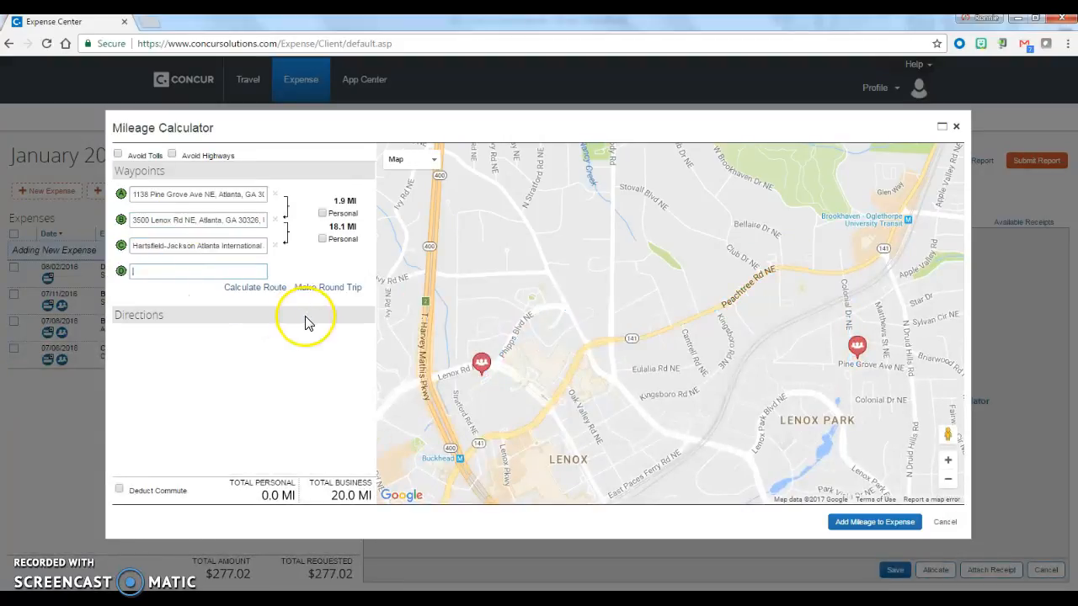
pyautogui.click(326, 308)
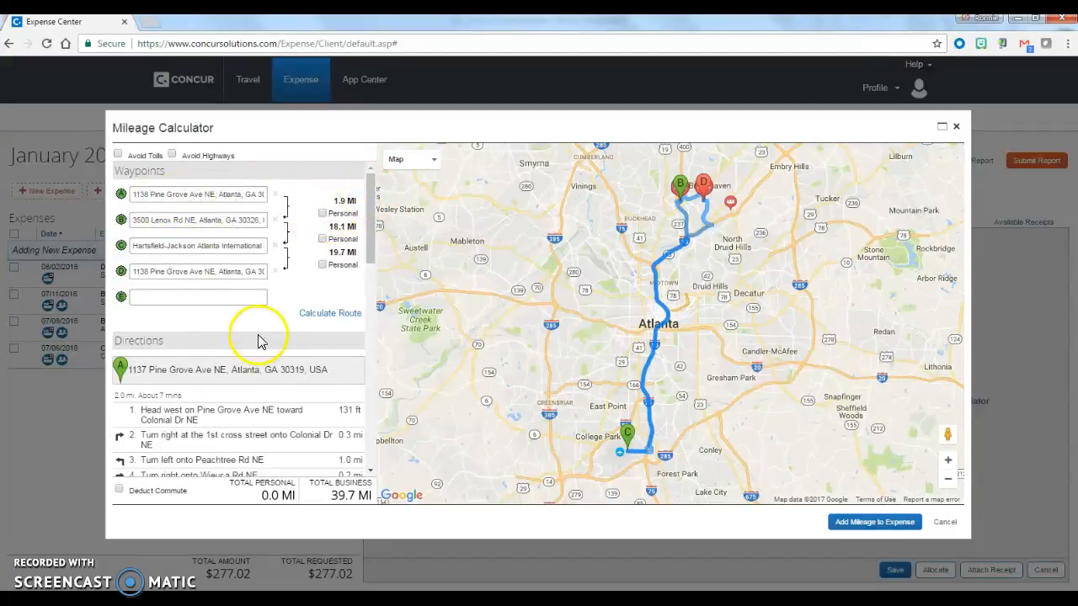
# Add the route's mileage with the commute deducted to the Personal Car Mileage expense and save it
pyautogui.click(119, 492)
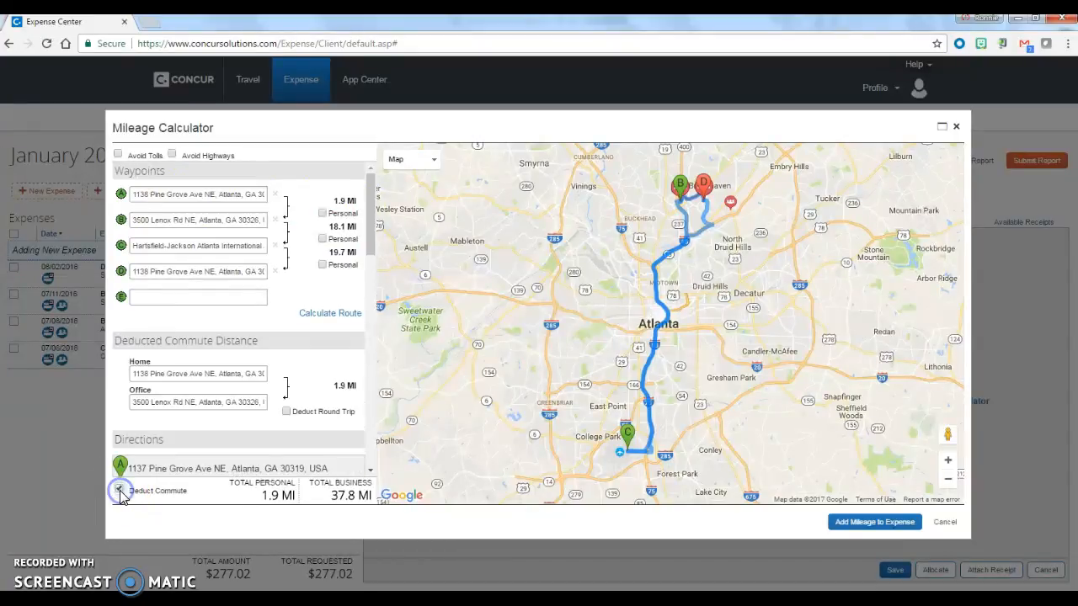
pyautogui.click(883, 523)
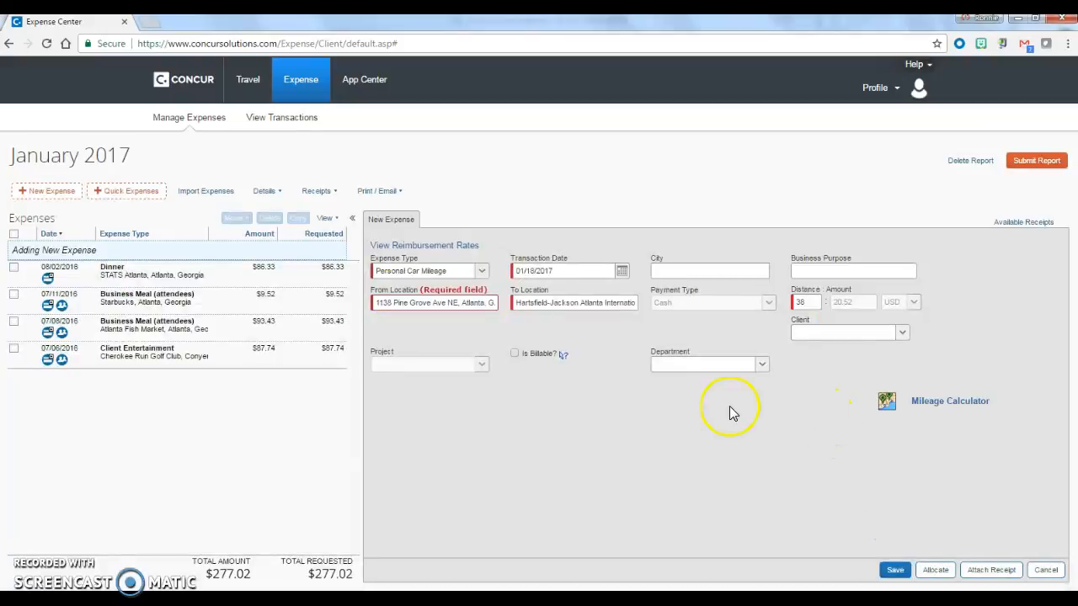
pyautogui.click(830, 337)
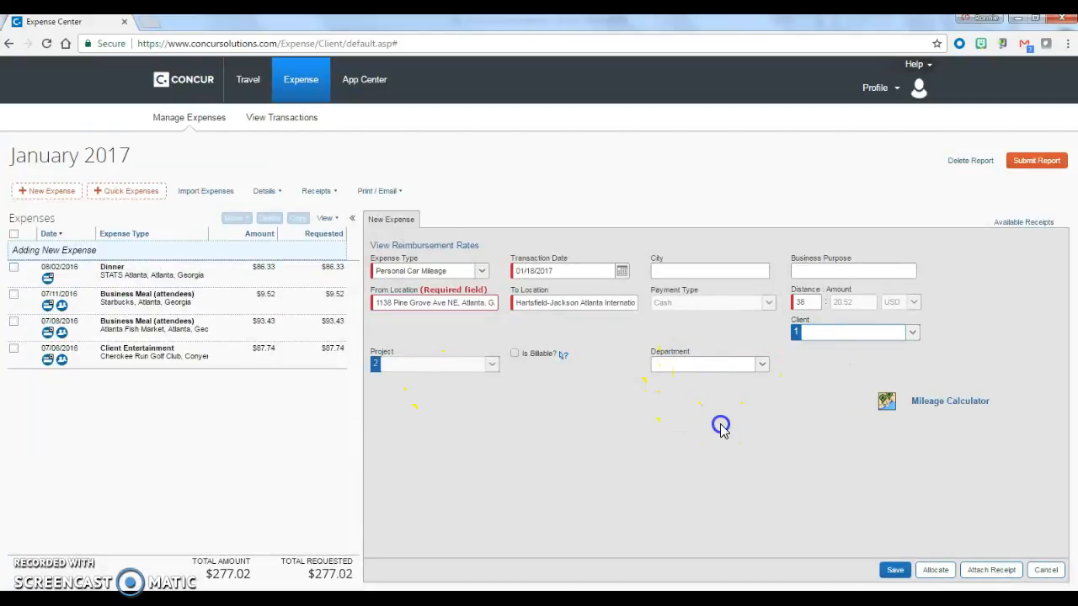
pyautogui.click(894, 570)
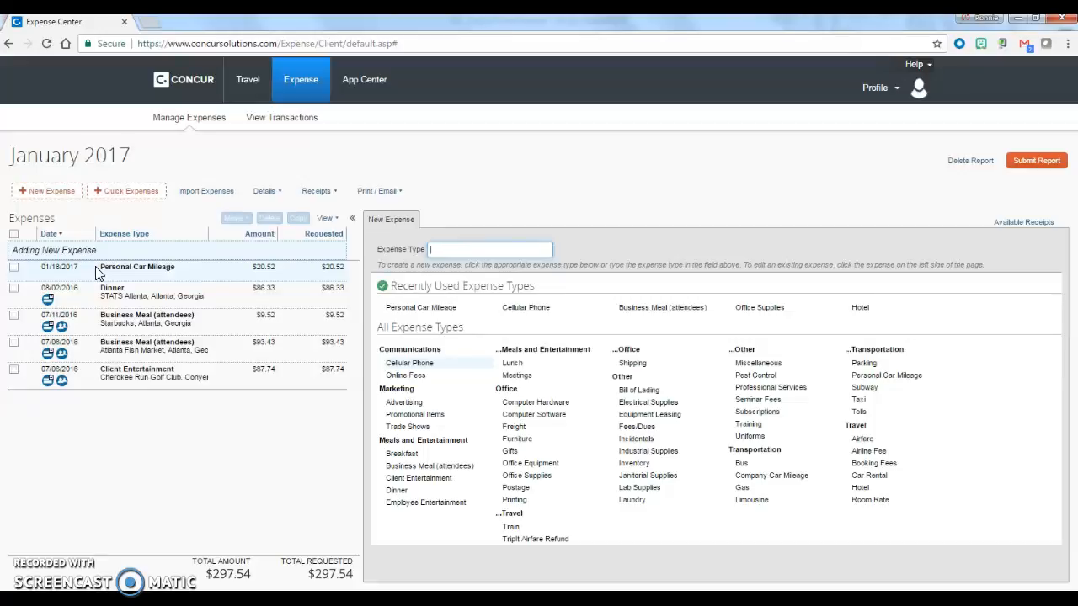
# Fill in a new Cellular Phone expense for 205.00 USD with business purpose Cell phone, vendor AT&T and city Atlanta, Georgia
pyautogui.click(530, 310)
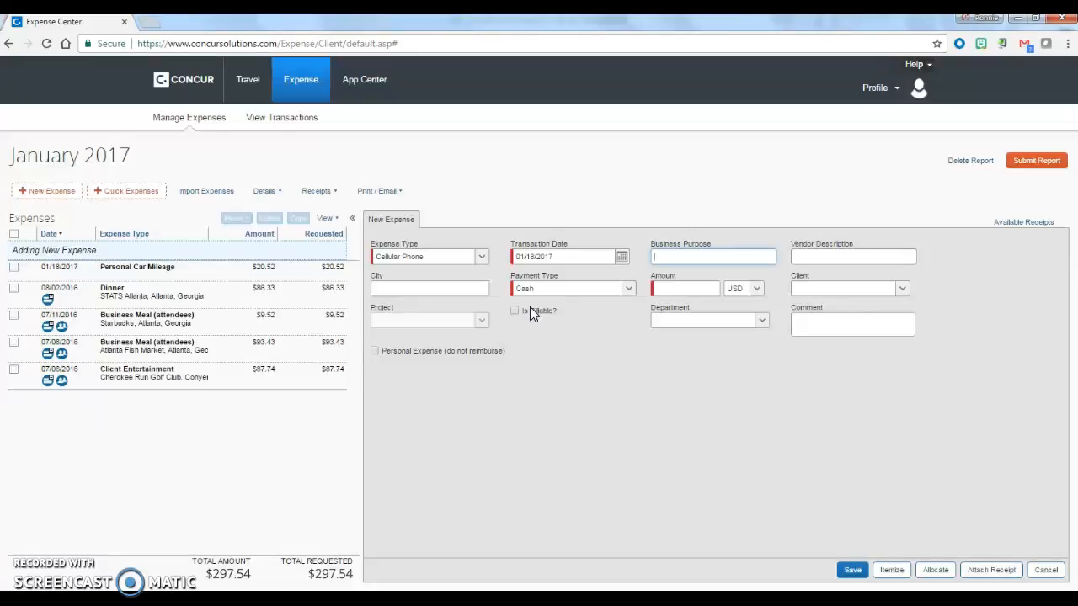
pyautogui.click(698, 290)
pyautogui.click(698, 258)
pyautogui.write('Cell phone')
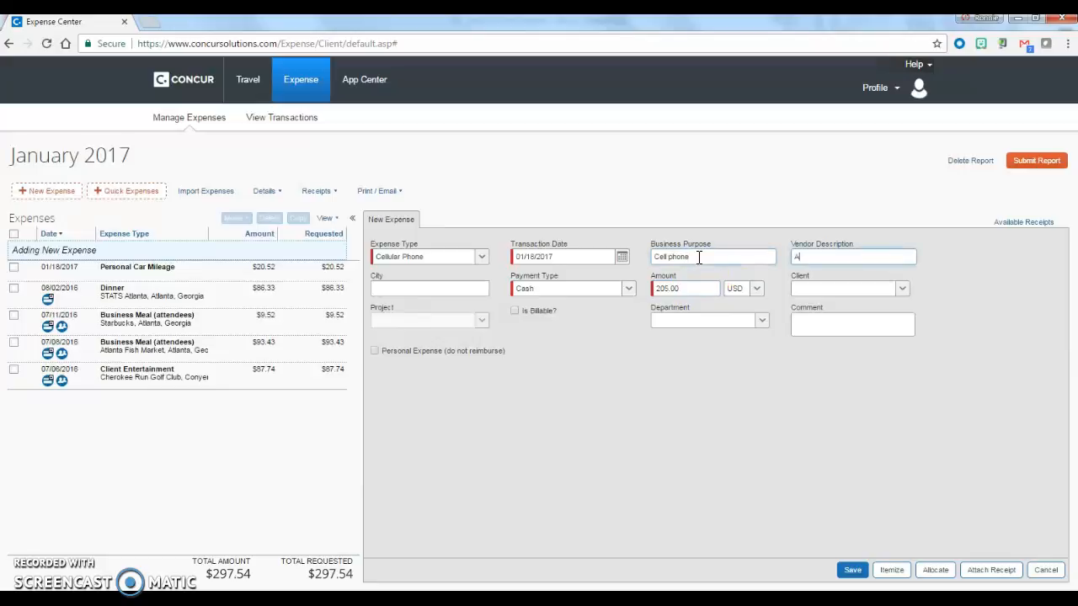
pyautogui.click(459, 292)
pyautogui.click(455, 304)
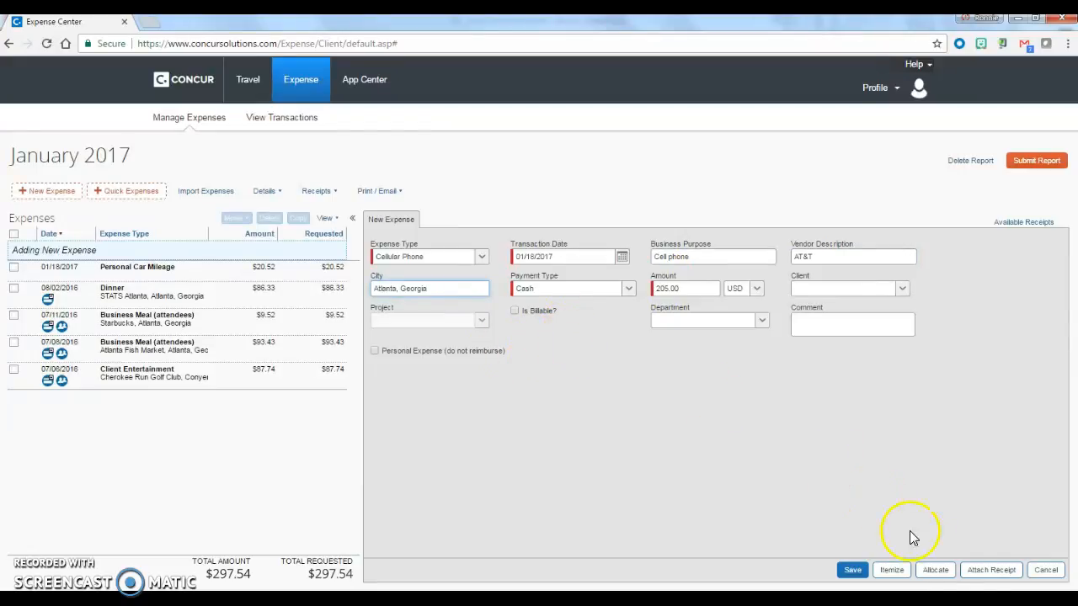
# Start attaching a receipt file to the cell phone expense and browse to the My Documents folder
pyautogui.click(999, 572)
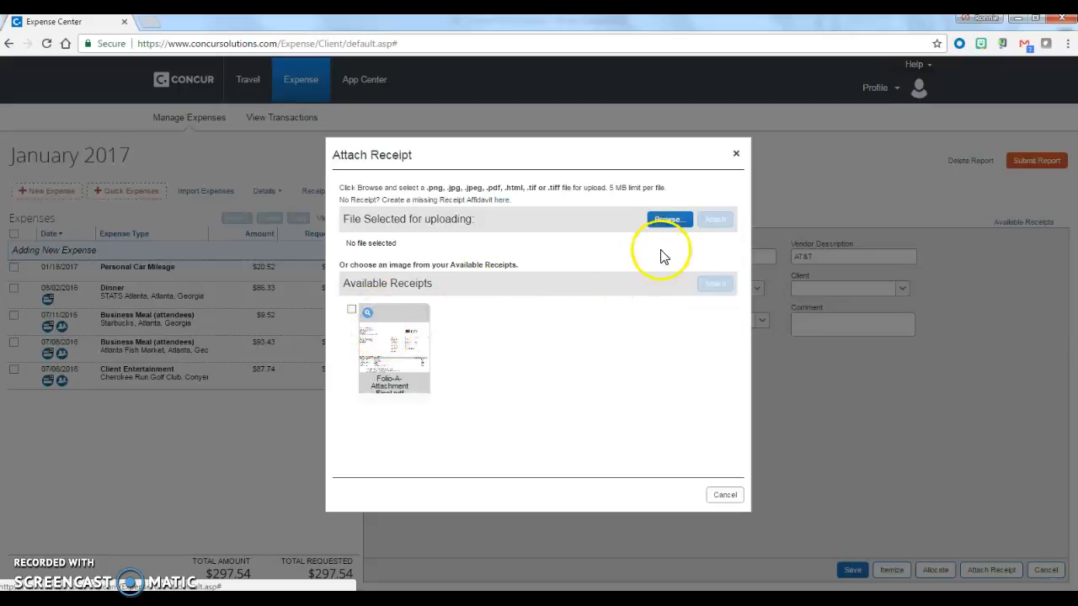
pyautogui.click(670, 220)
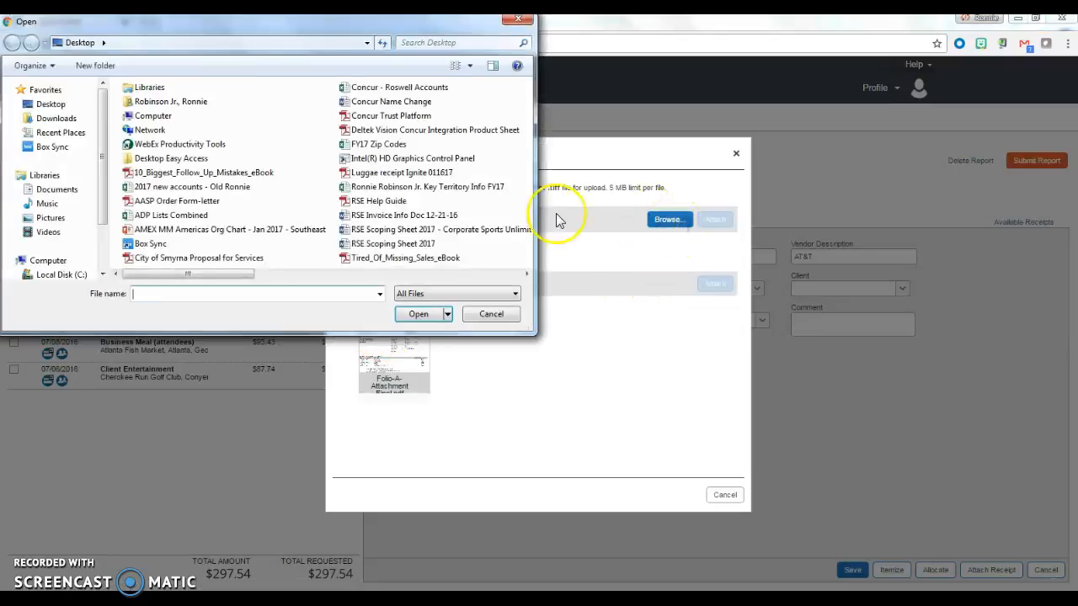
pyautogui.doubleClick(197, 102)
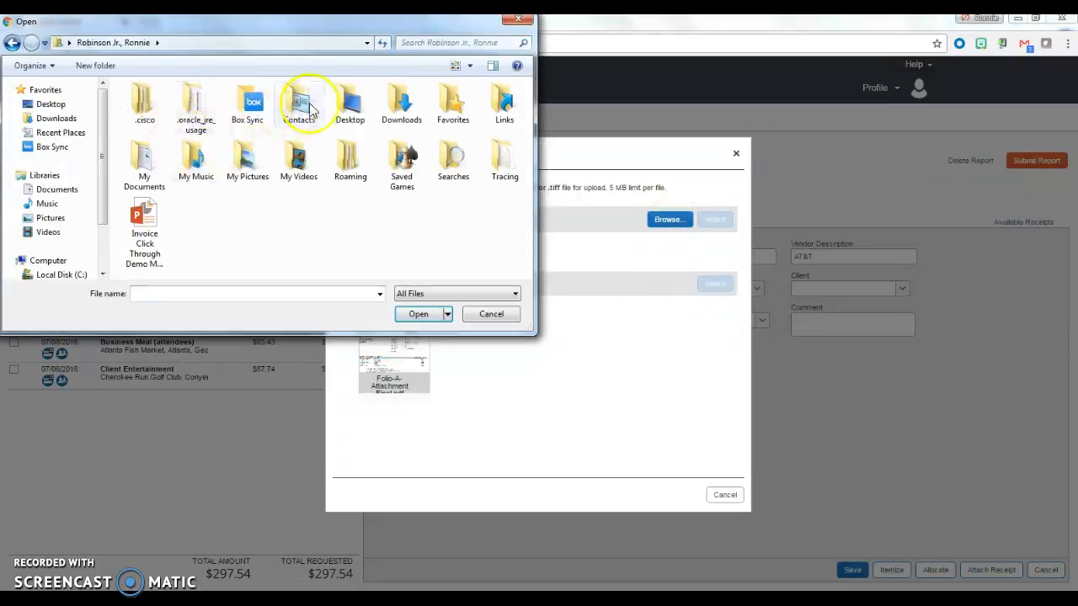
pyautogui.doubleClick(144, 158)
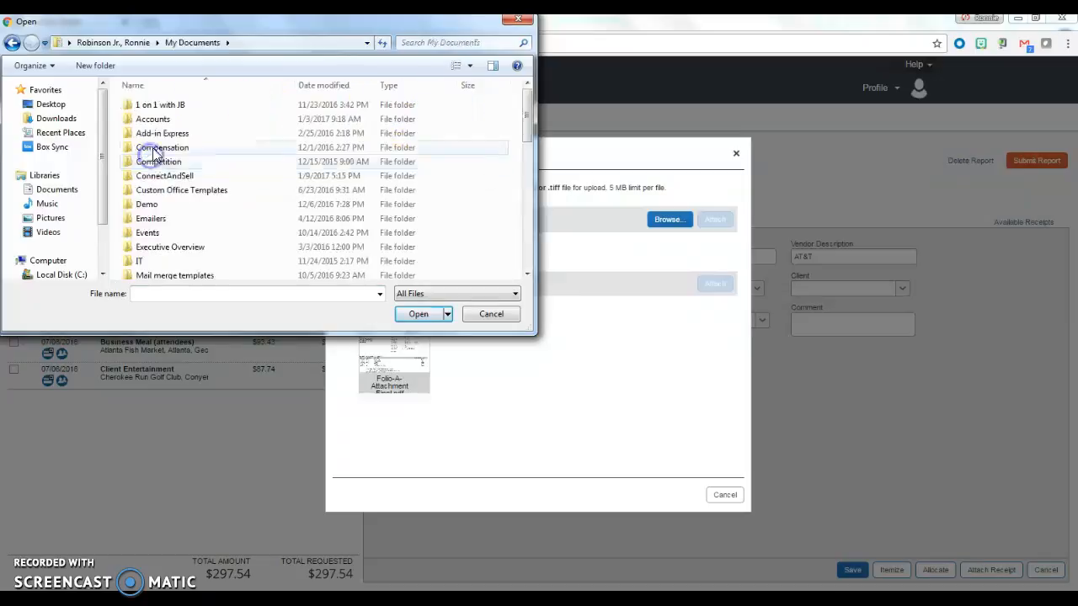
pyautogui.scroll(-2, 147, 243)
pyautogui.scroll(2, 160, 251)
pyautogui.scroll(-10, 160, 252)
pyautogui.scroll(2, 173, 223)
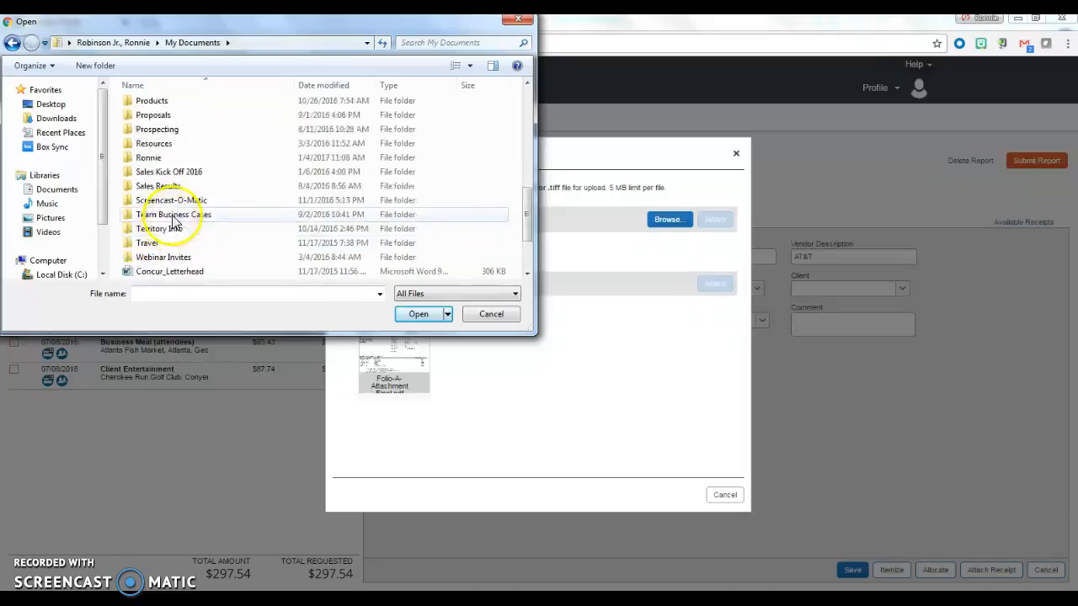
# Attach the file Mobile phone bill December from the personal subfolder's Expenses, For Submission, 2015 12 folder as the receipt
pyautogui.doubleClick(156, 157)
pyautogui.click(151, 149)
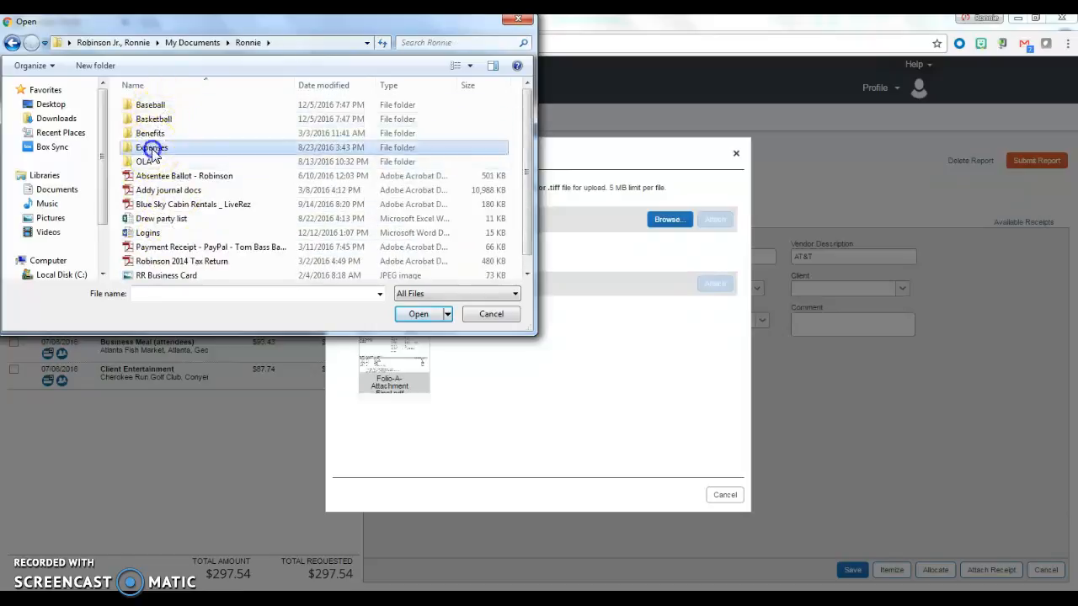
pyautogui.doubleClick(152, 147)
pyautogui.doubleClick(159, 118)
pyautogui.doubleClick(159, 115)
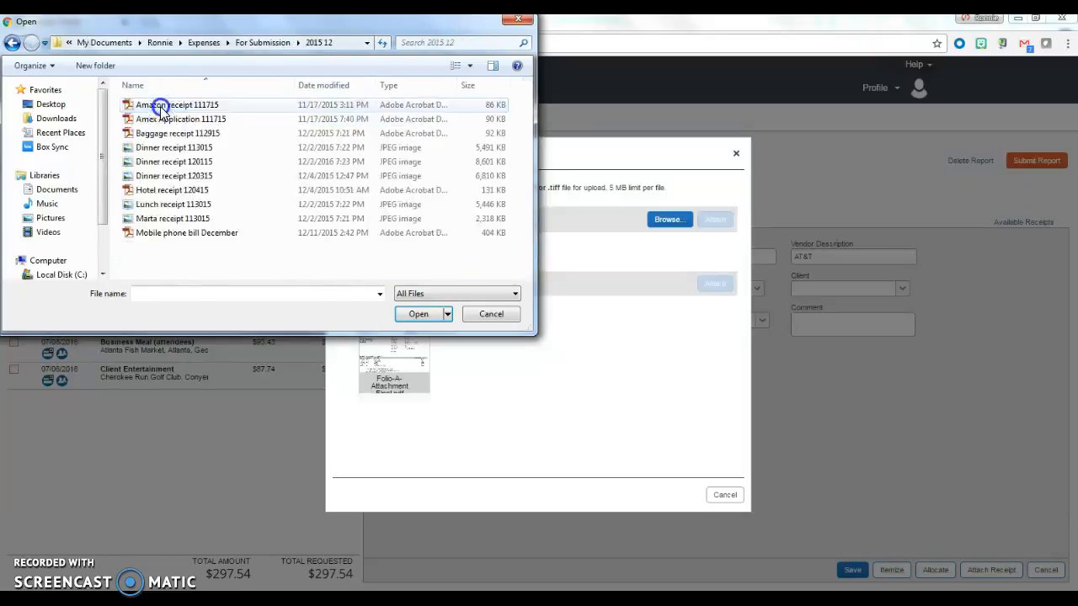
pyautogui.doubleClick(153, 236)
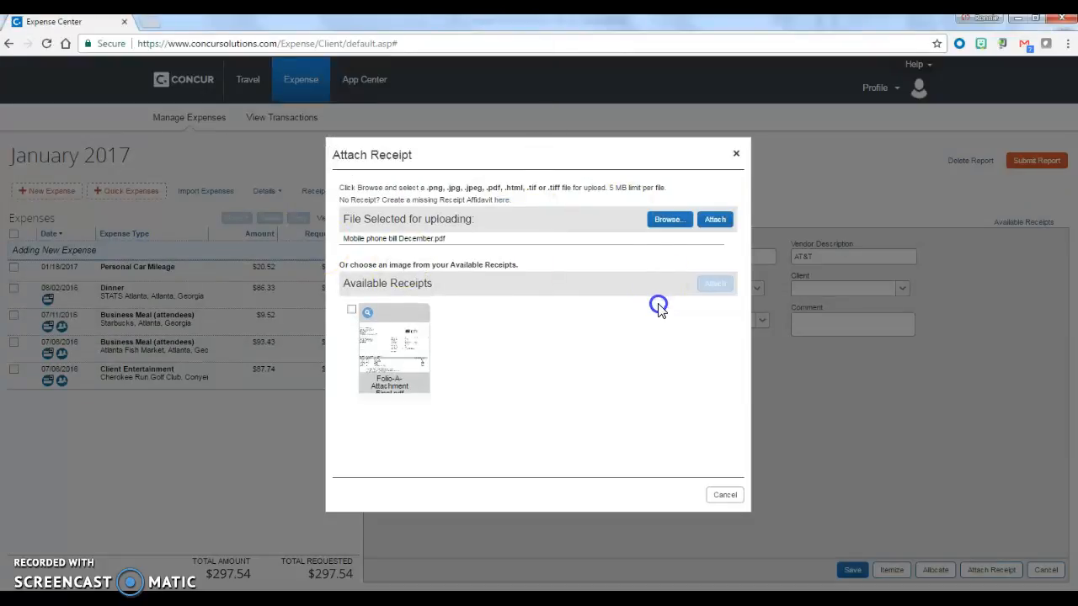
pyautogui.click(715, 220)
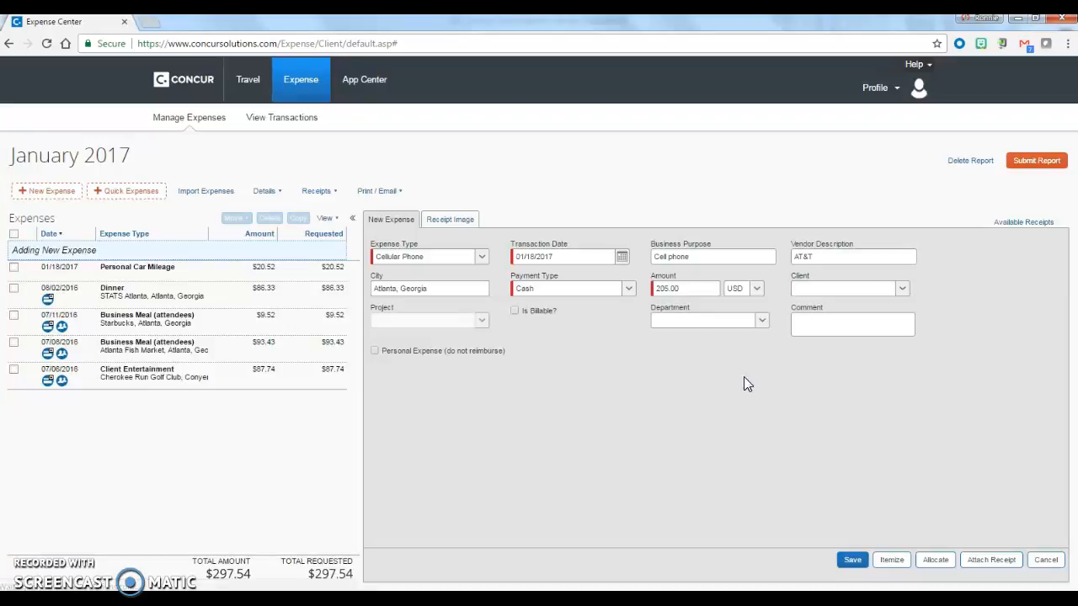
# Save the new cell phone expense, and reopen it to set its amount to 100 USD and save again
pyautogui.click(853, 560)
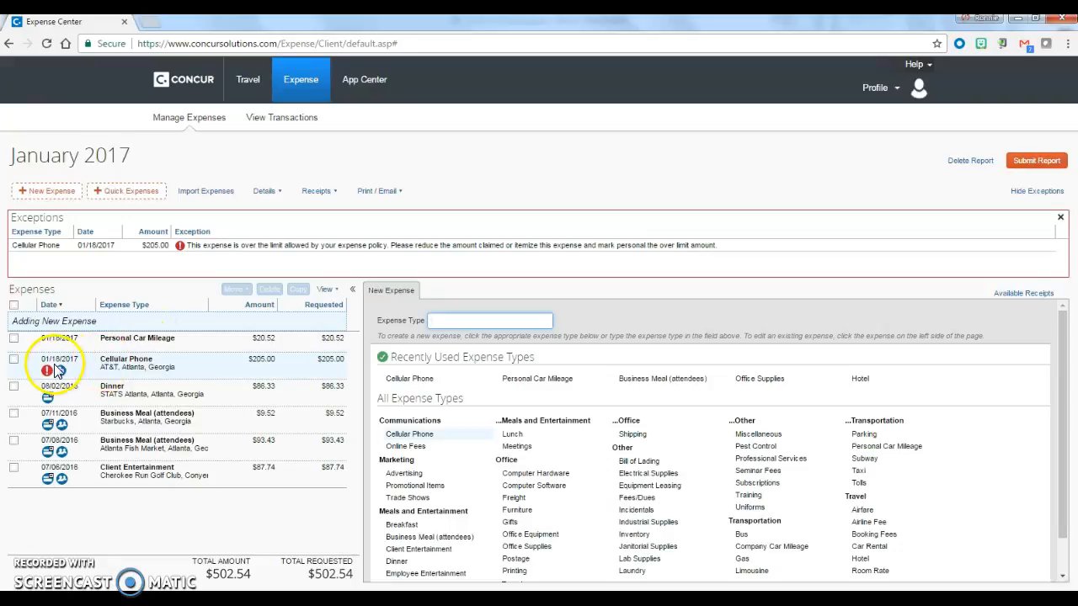
pyautogui.moveTo(48, 376)
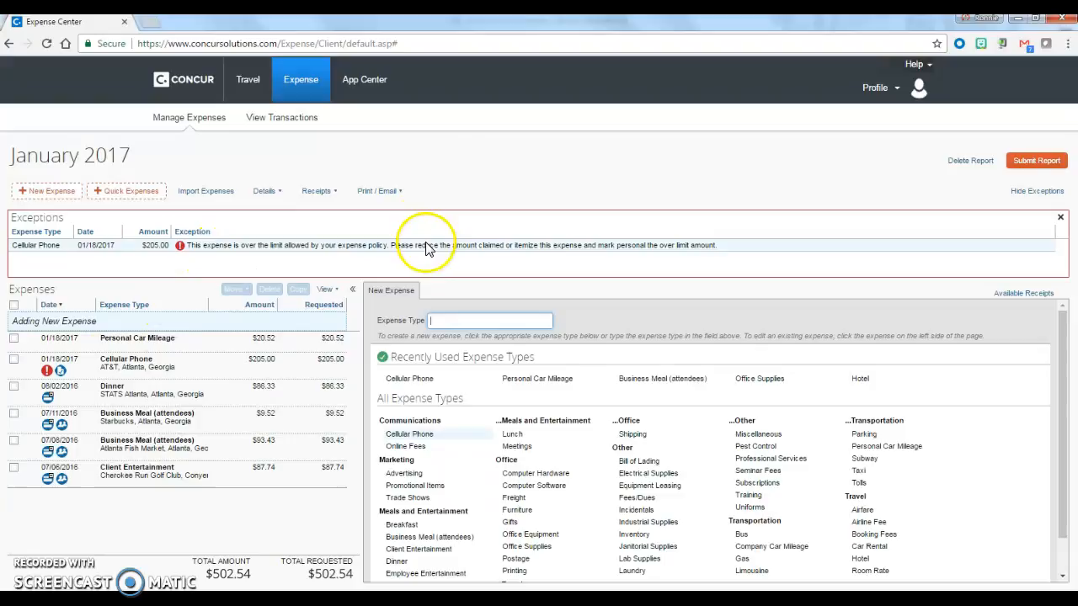
pyautogui.click(126, 376)
pyautogui.click(633, 362)
pyautogui.write('100')
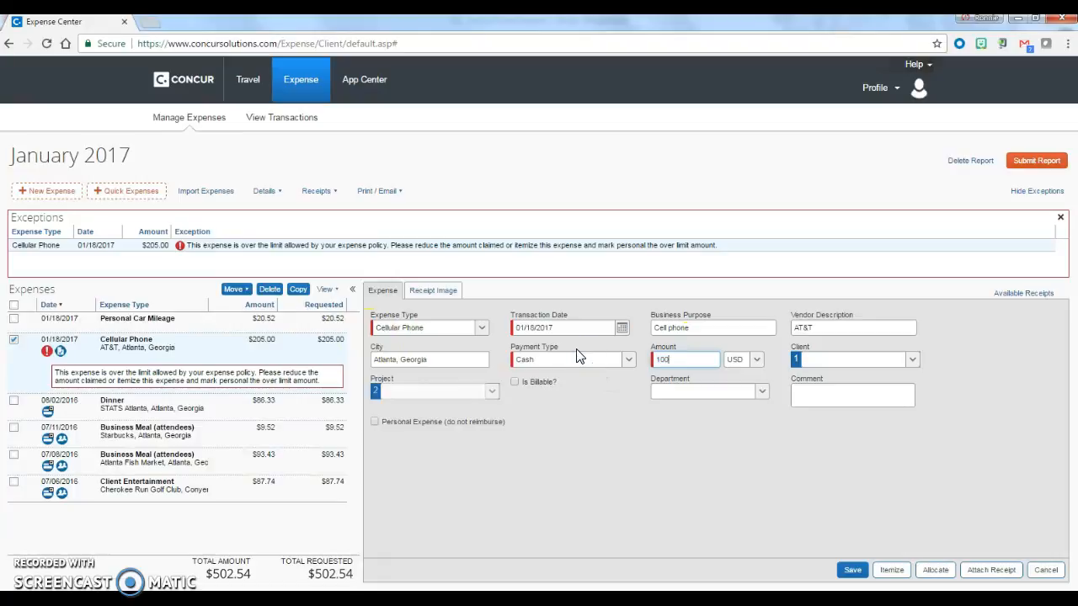
pyautogui.click(852, 570)
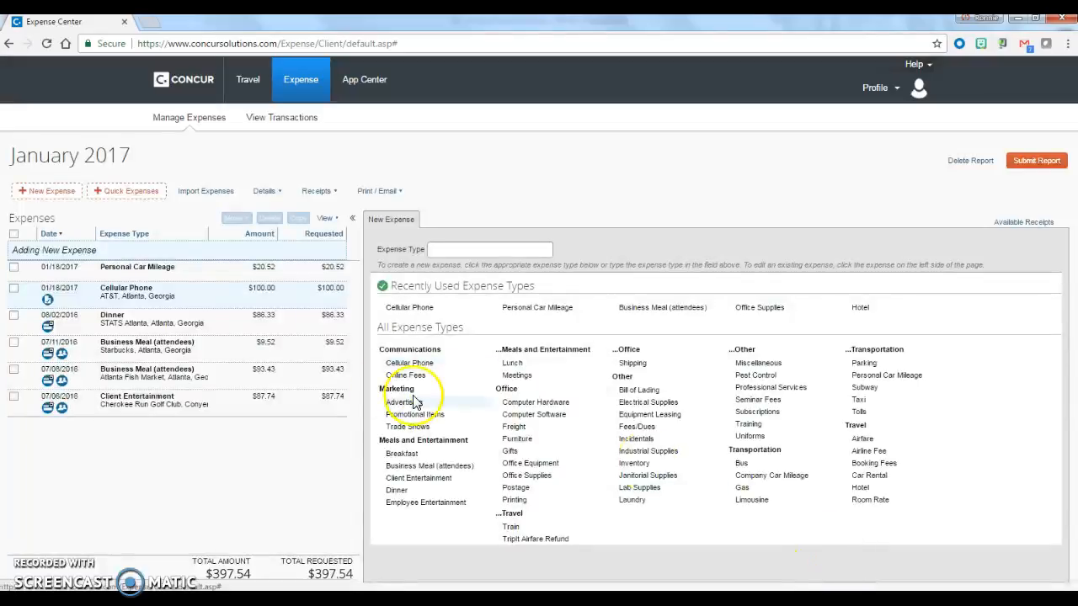
# View the phone bill receipt attached to the Cellular Phone expense and close the preview
pyautogui.click(47, 299)
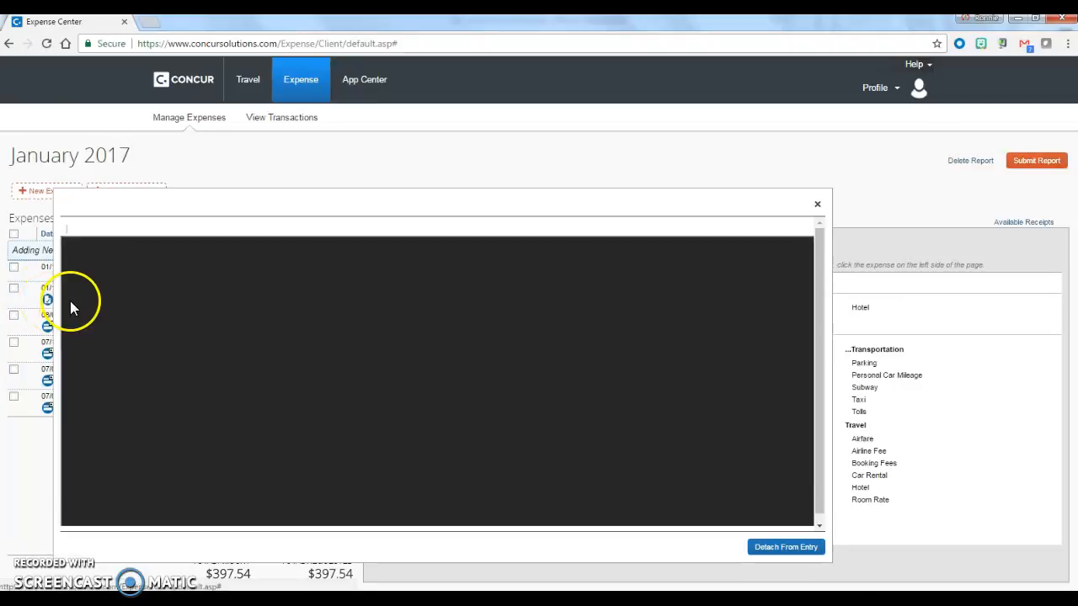
pyautogui.scroll(-4, 111, 326)
pyautogui.scroll(4, 110, 326)
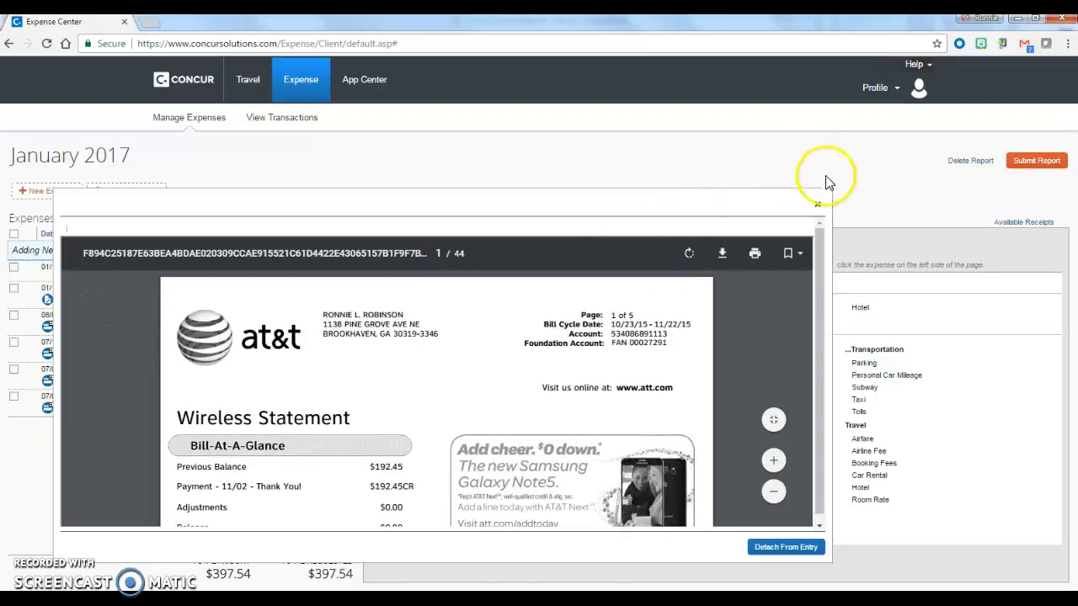
pyautogui.click(817, 203)
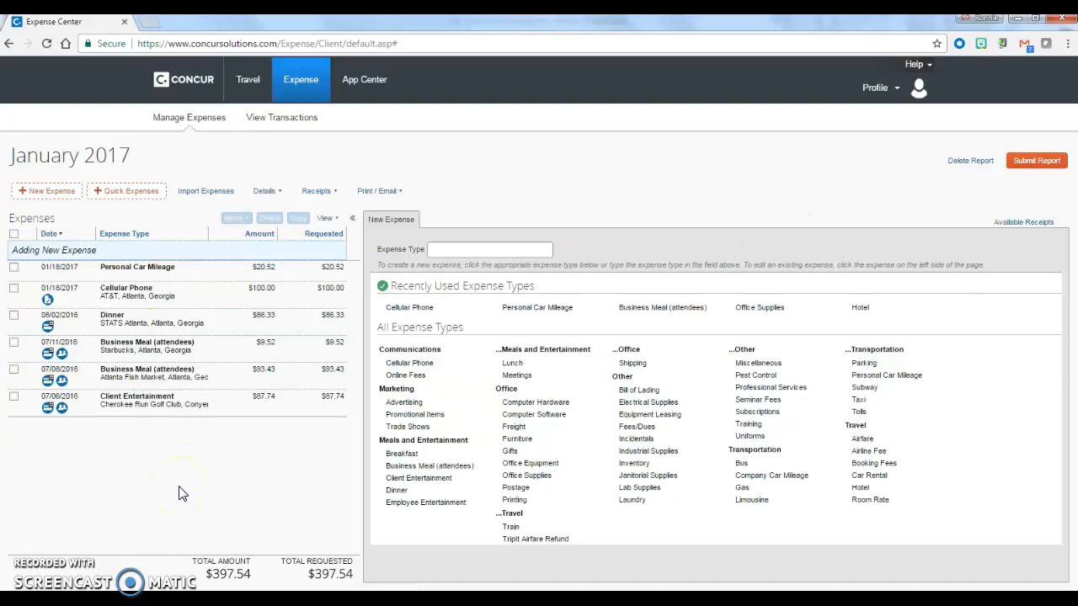
# Start a new Business Meal (attendees) expense with vendor Atlanta Fish Market and amount 124.87 USD
pyautogui.click(650, 307)
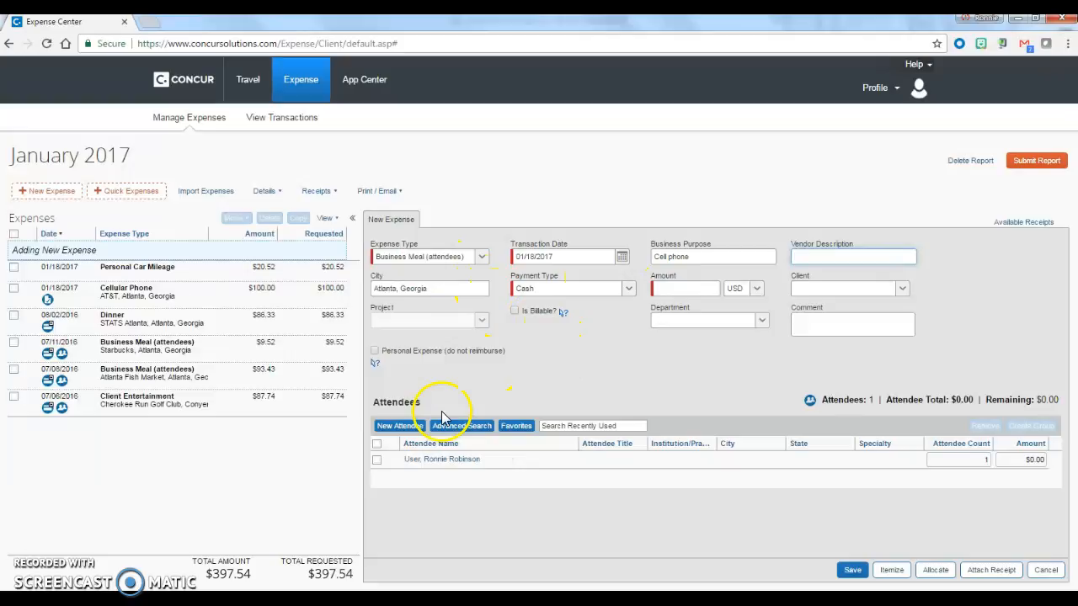
pyautogui.click(817, 252)
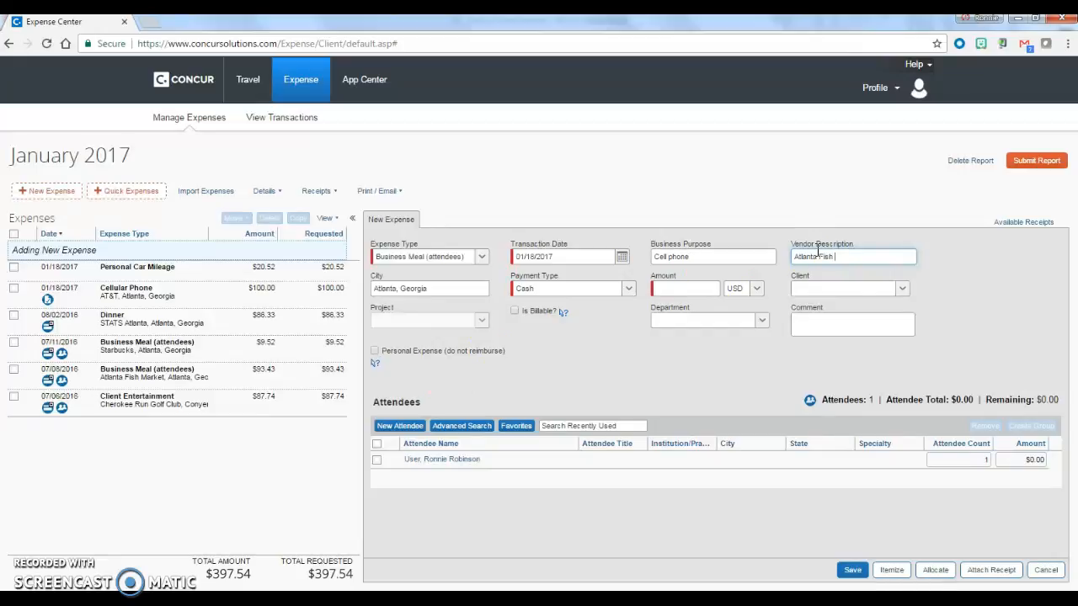
pyautogui.click(702, 286)
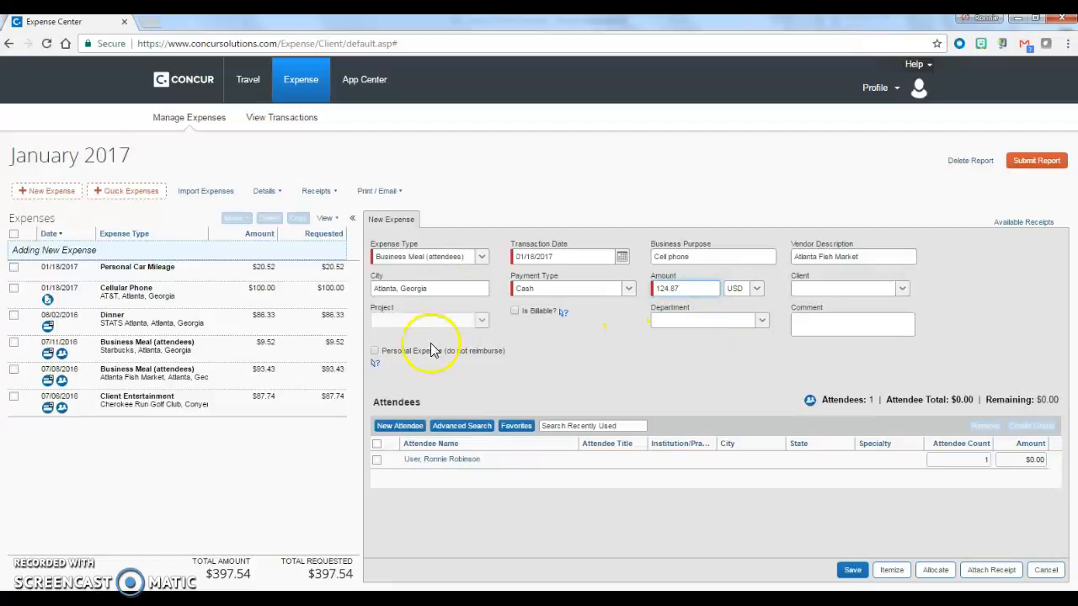
# Add a Business Guest attendee to the meal with the guest's last and first name, title CEO and company MR Inc
pyautogui.click(396, 427)
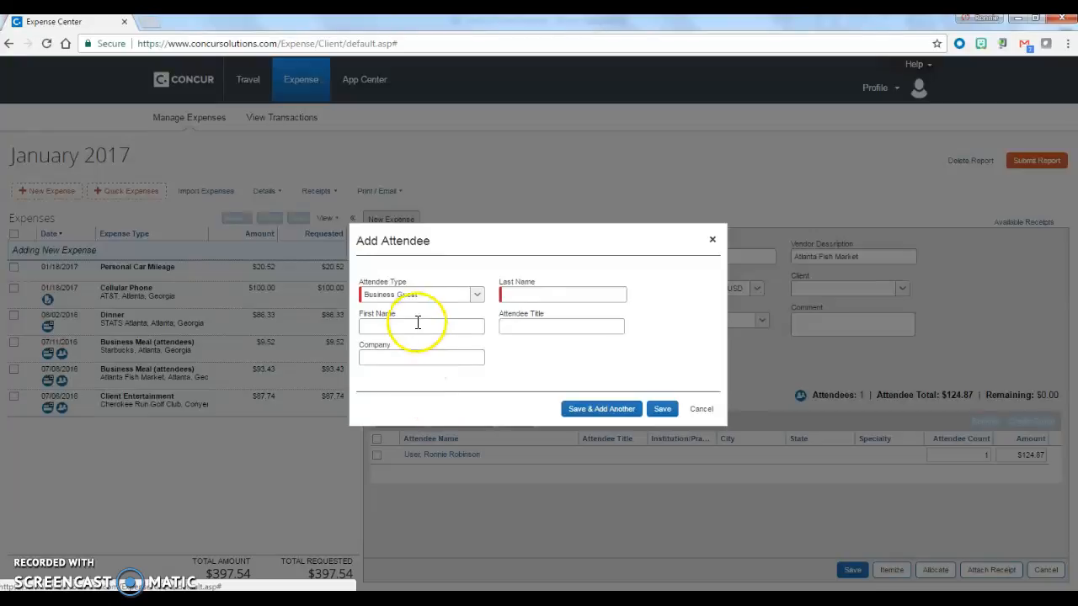
pyautogui.click(528, 292)
pyautogui.write('Ryan')
pyautogui.press('Tab')
pyautogui.write('Matt')
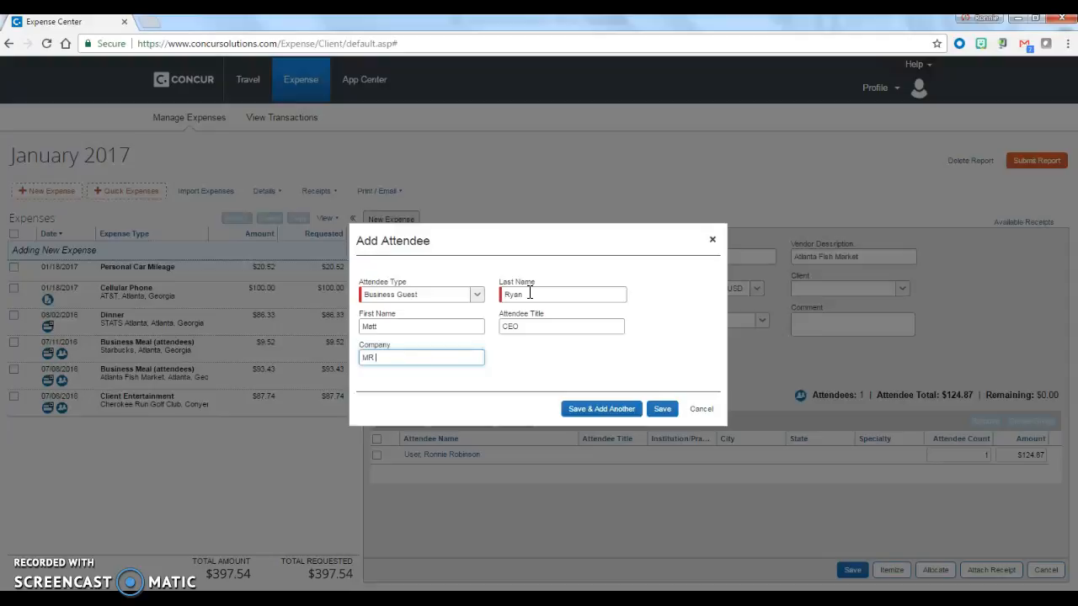
pyautogui.click(662, 409)
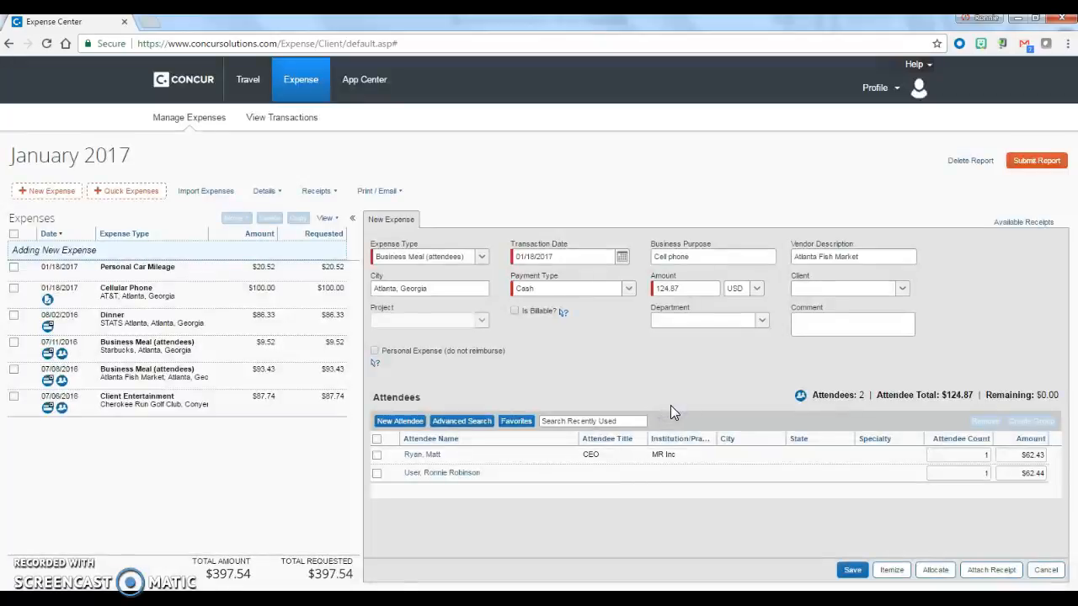
# Add a second Business Guest attendee with the guest's last and first name, title CFO and company MR Inc
pyautogui.click(399, 421)
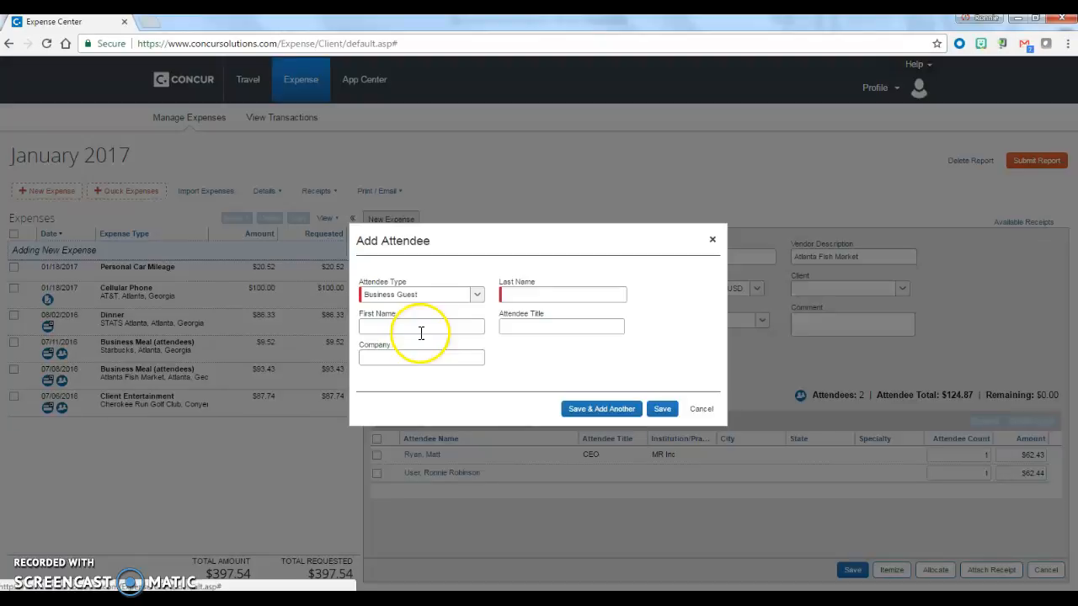
pyautogui.click(517, 296)
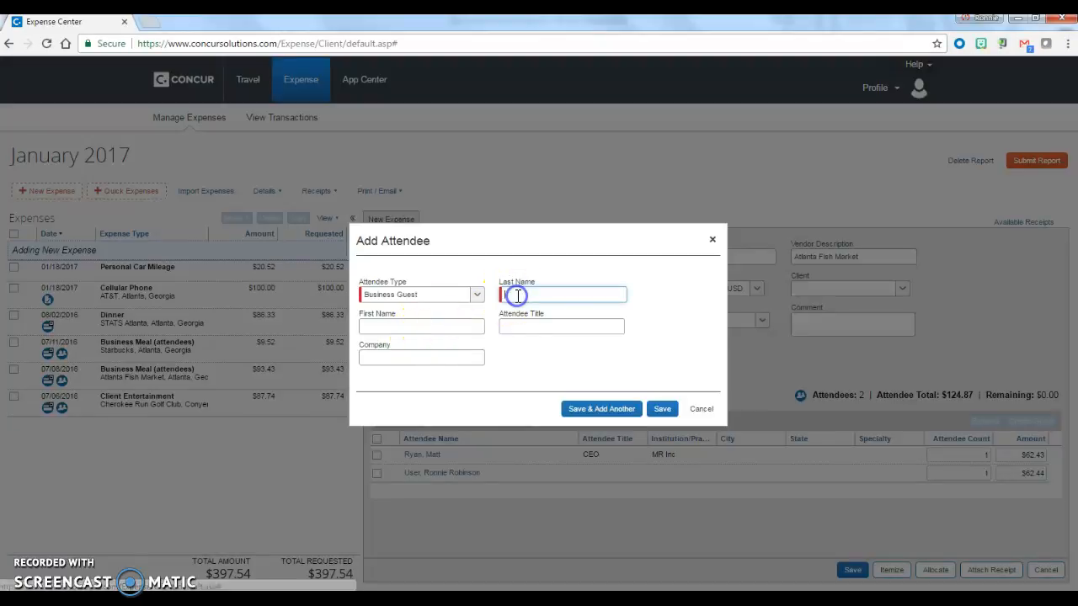
pyautogui.write('Ma')
pyautogui.press('BackSpace')
pyautogui.press('BackSpace')
pyautogui.write('S')
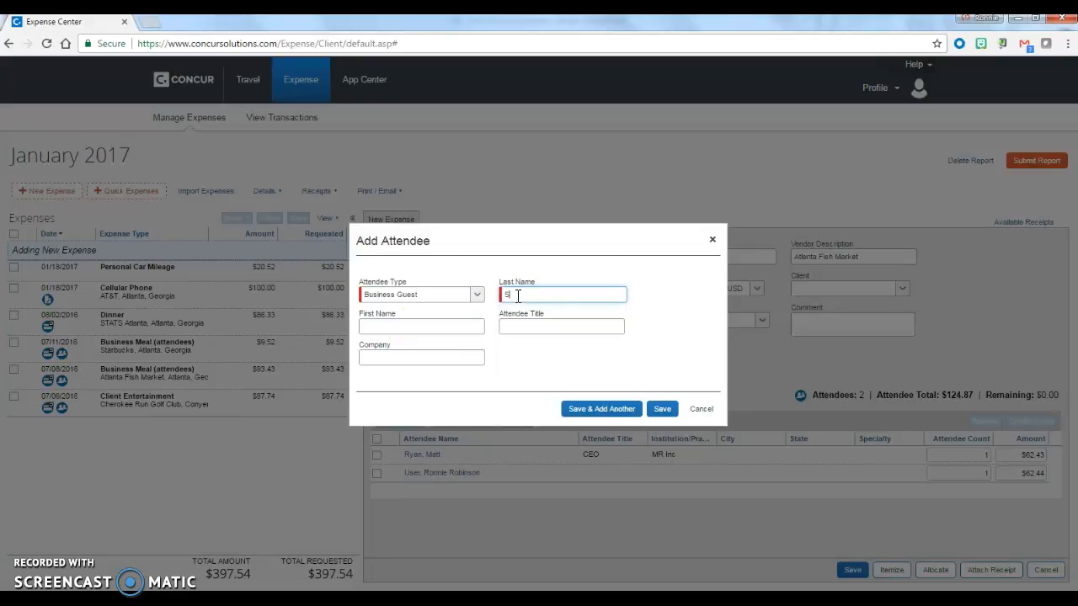
pyautogui.write('Matt')
pyautogui.press('Tab')
pyautogui.write('CFO')
pyautogui.press('Tab')
pyautogui.write('MR Inc')
pyautogui.click(659, 410)
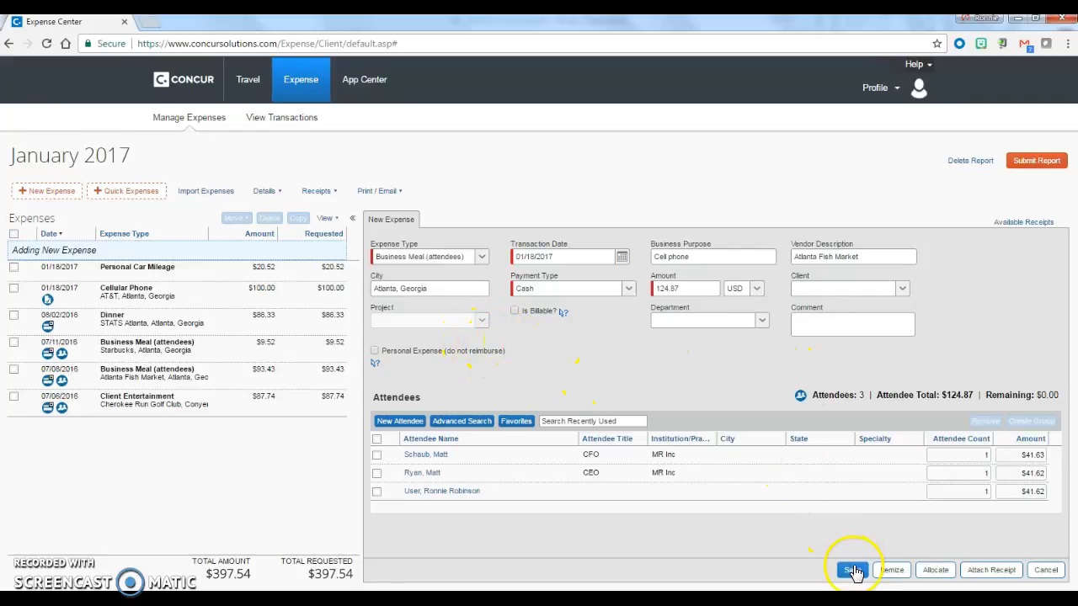
# Attach the available Folio-A-Attachment receipt to the business meal expense and save the expense
pyautogui.click(975, 570)
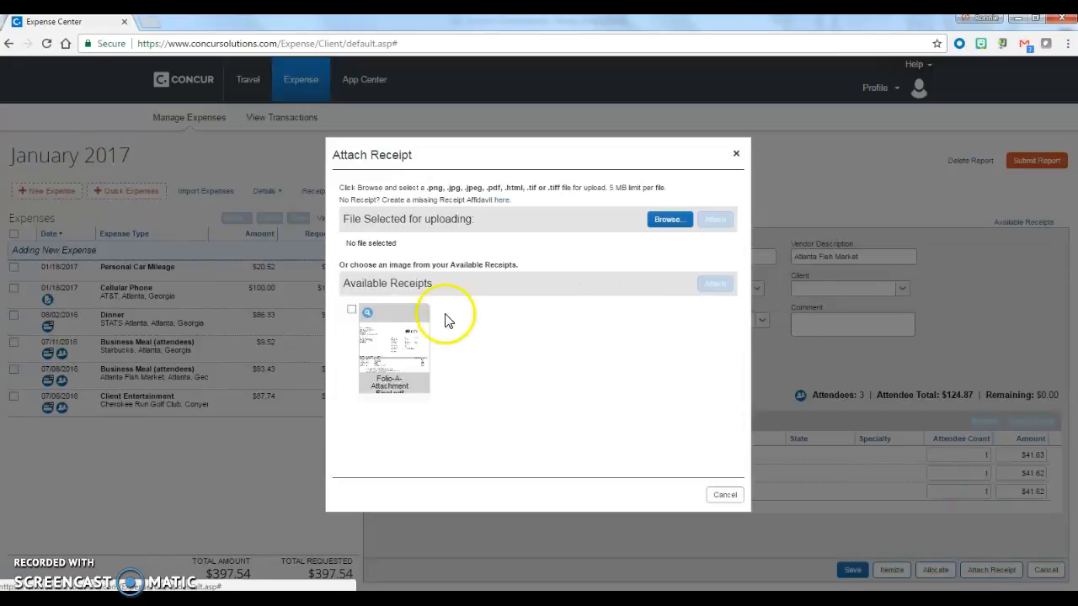
pyautogui.click(351, 309)
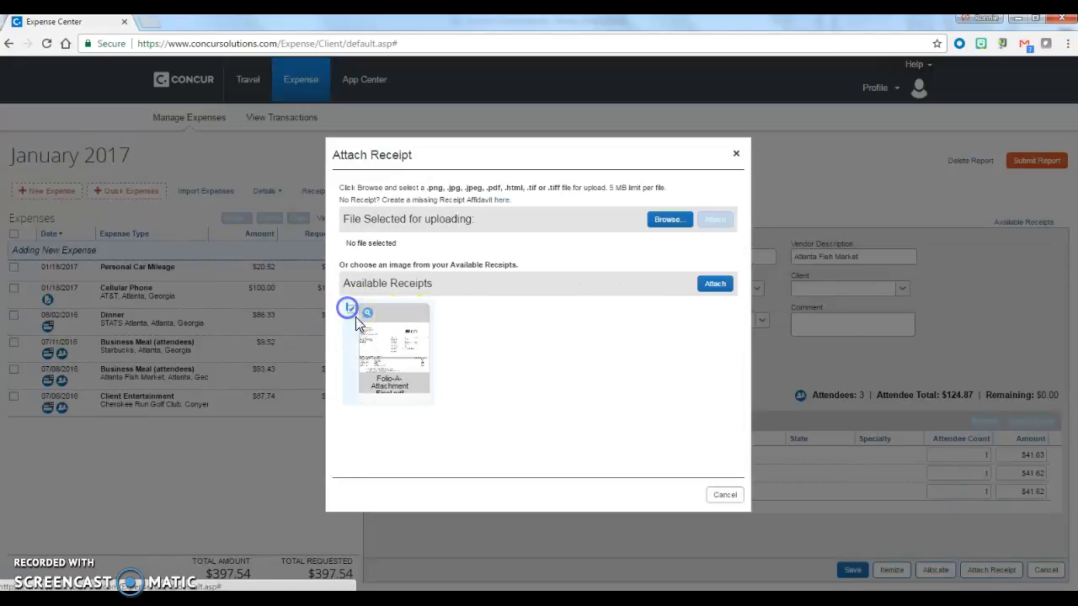
pyautogui.click(710, 286)
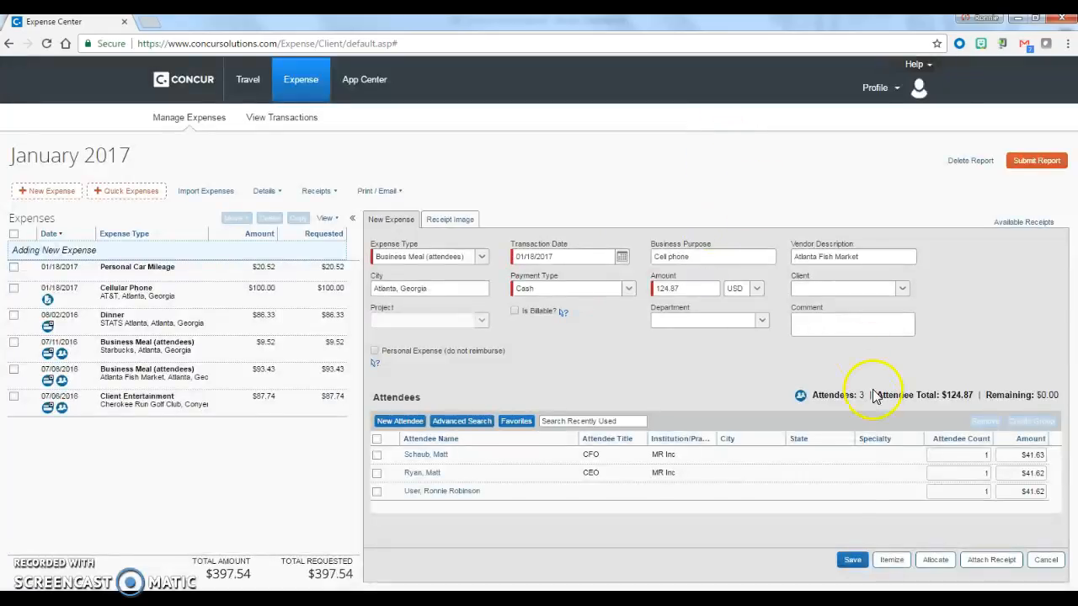
pyautogui.click(853, 561)
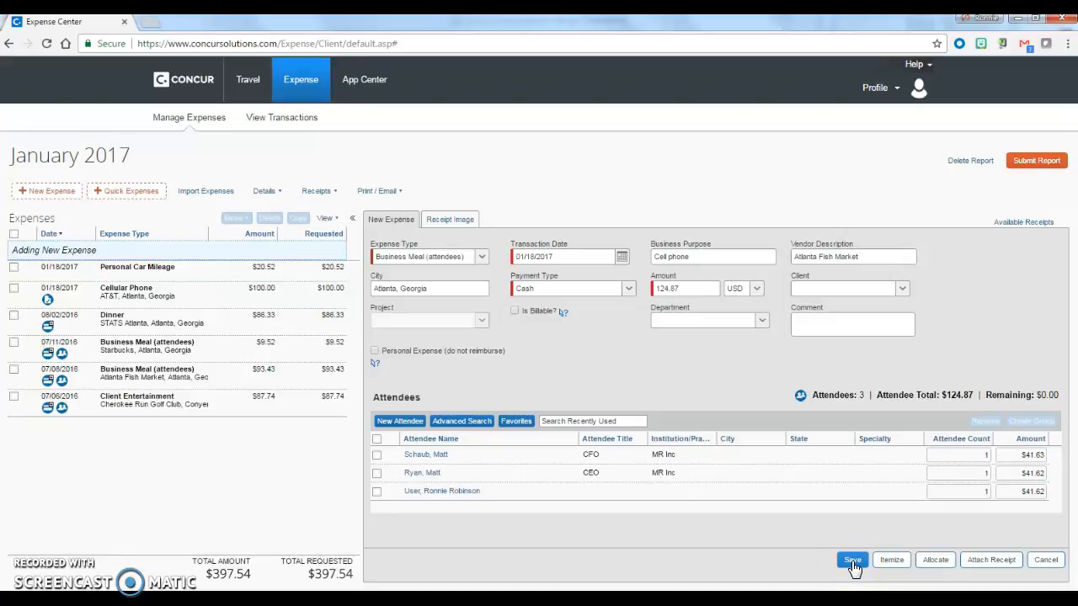
pyautogui.click(853, 563)
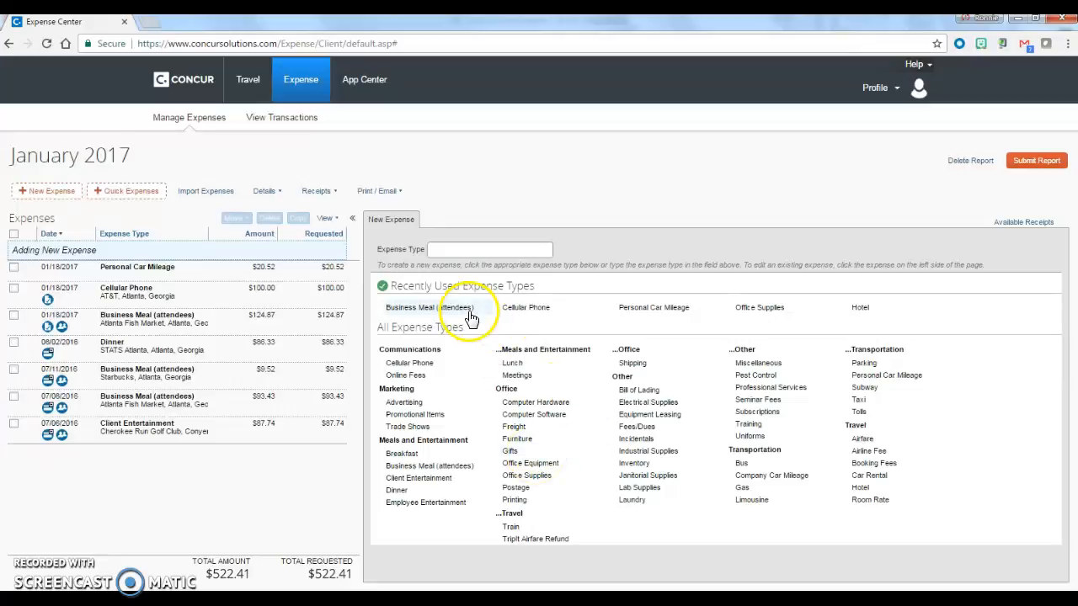
# Check the reimbursement rate of the Personal Car Mileage expense, hide it again and save the expense
pyautogui.click(148, 273)
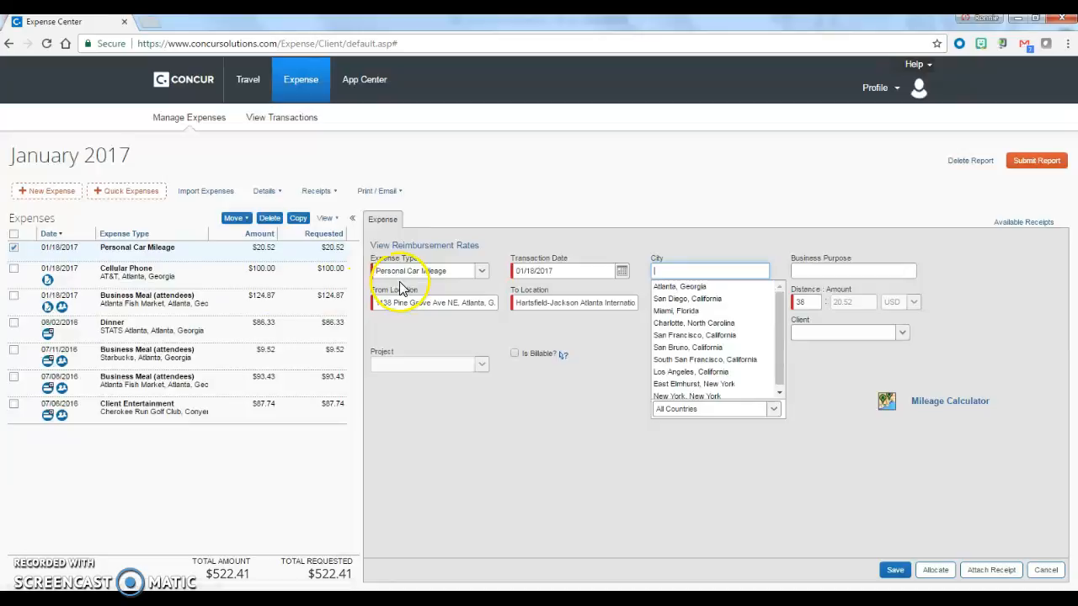
pyautogui.click(391, 246)
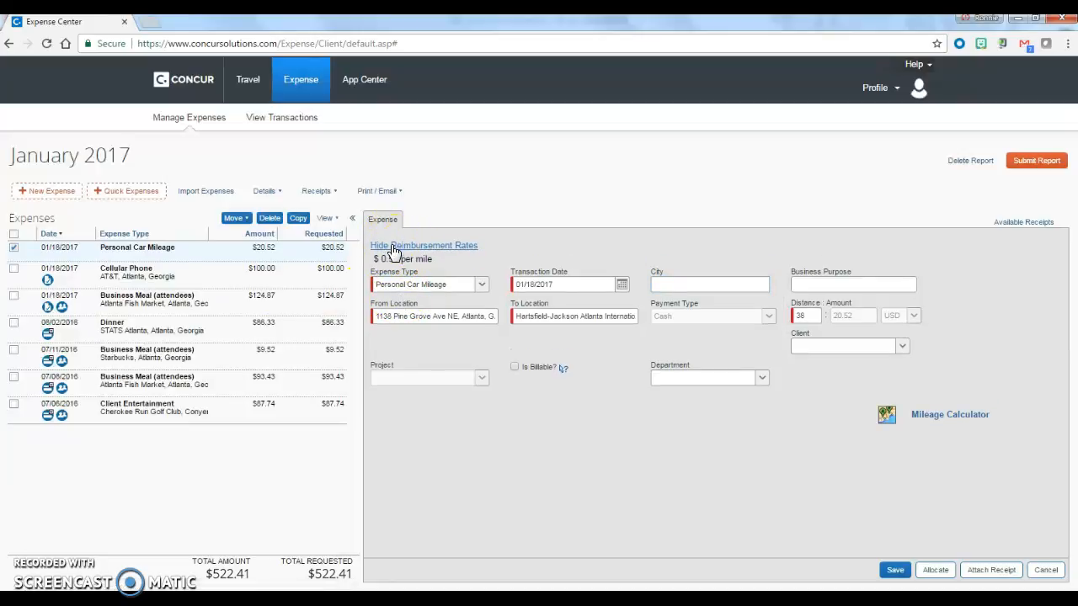
pyautogui.click(452, 247)
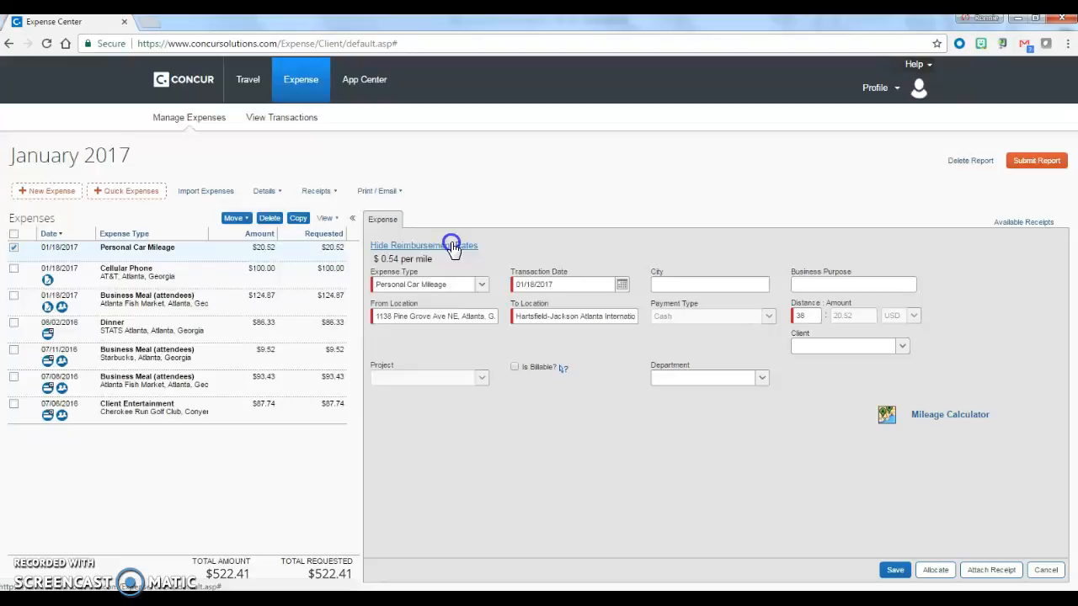
pyautogui.click(899, 576)
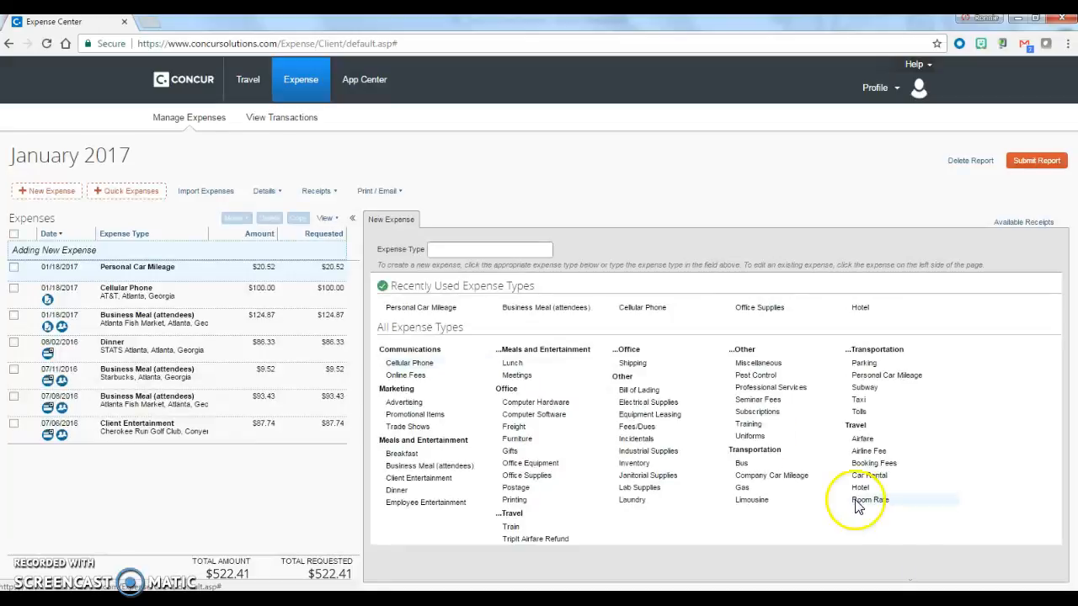
pyautogui.click(244, 288)
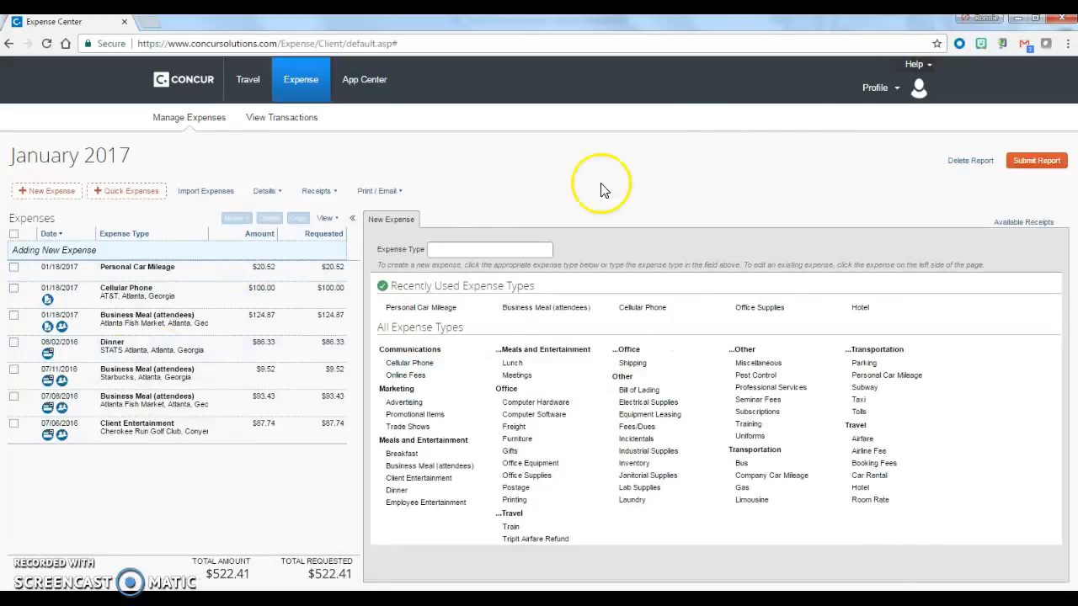
# Submit the January 2017 expense report, confirm the final review and close the submission summary
pyautogui.click(1039, 165)
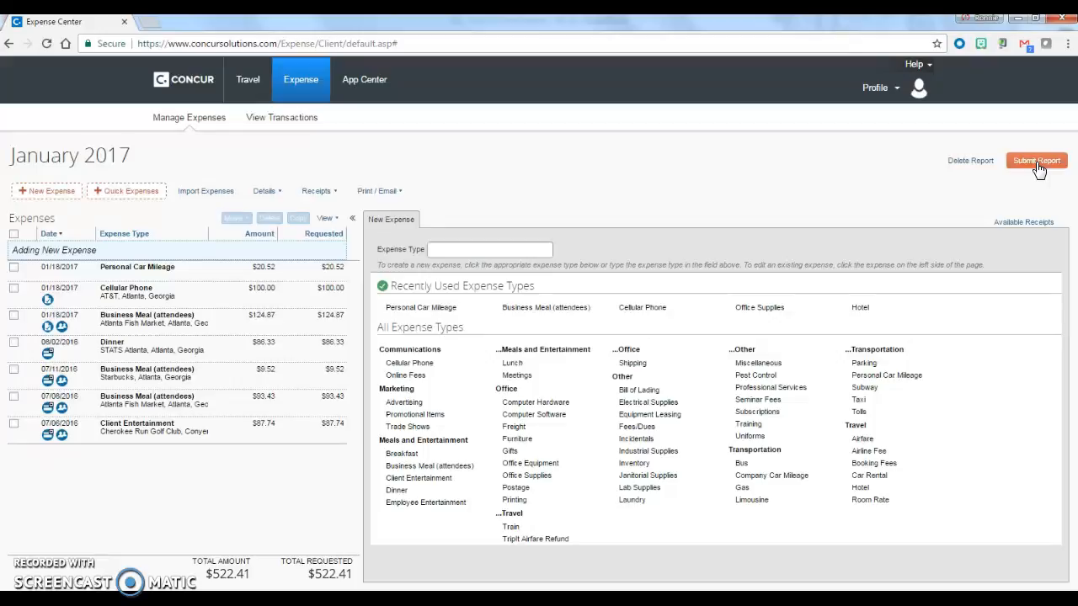
pyautogui.click(1039, 165)
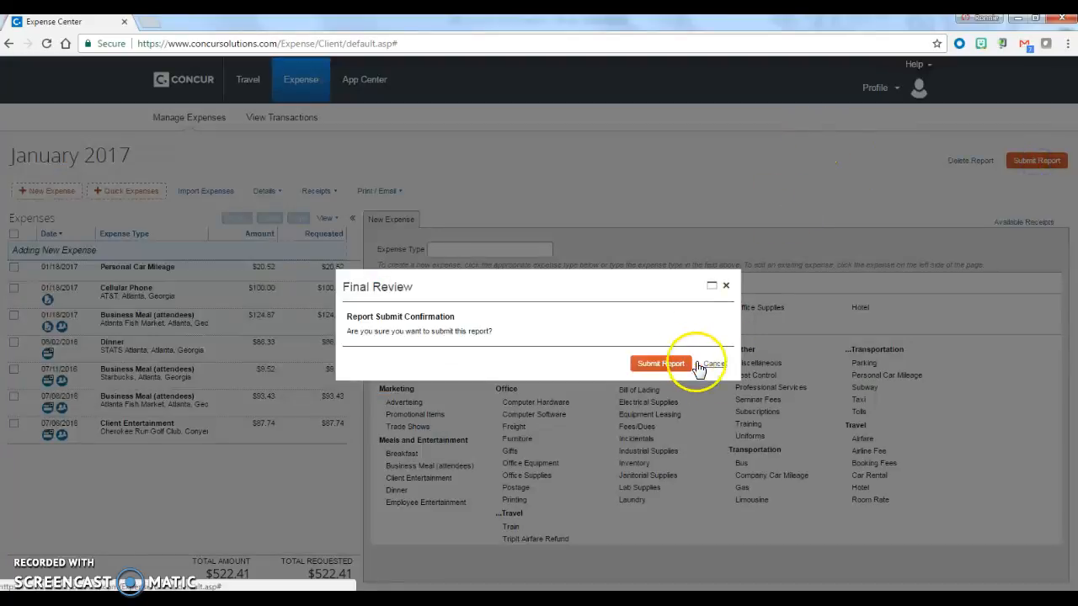
pyautogui.click(655, 364)
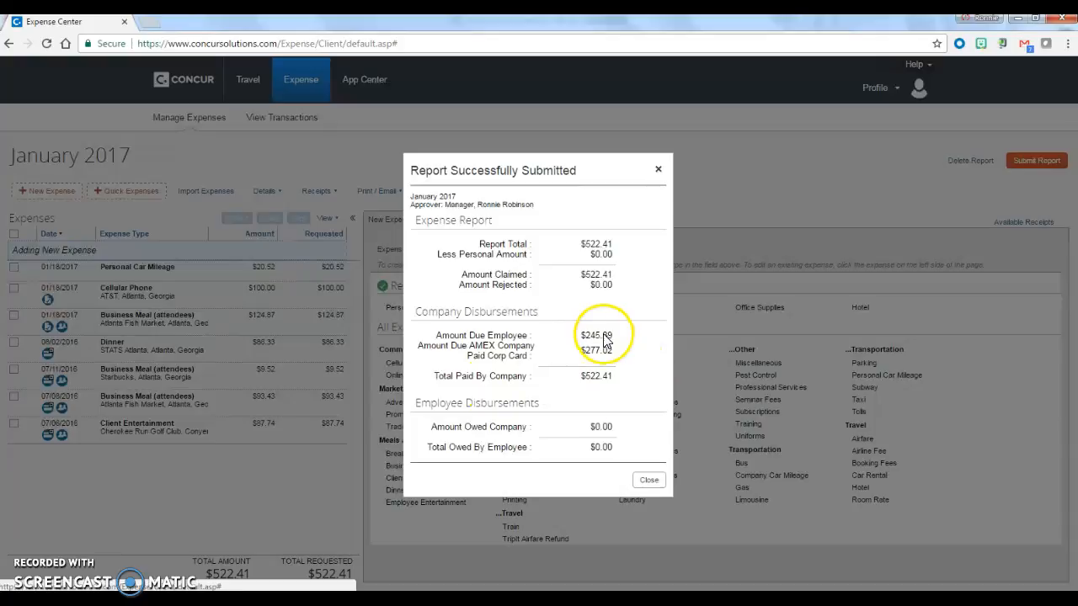
pyautogui.click(647, 477)
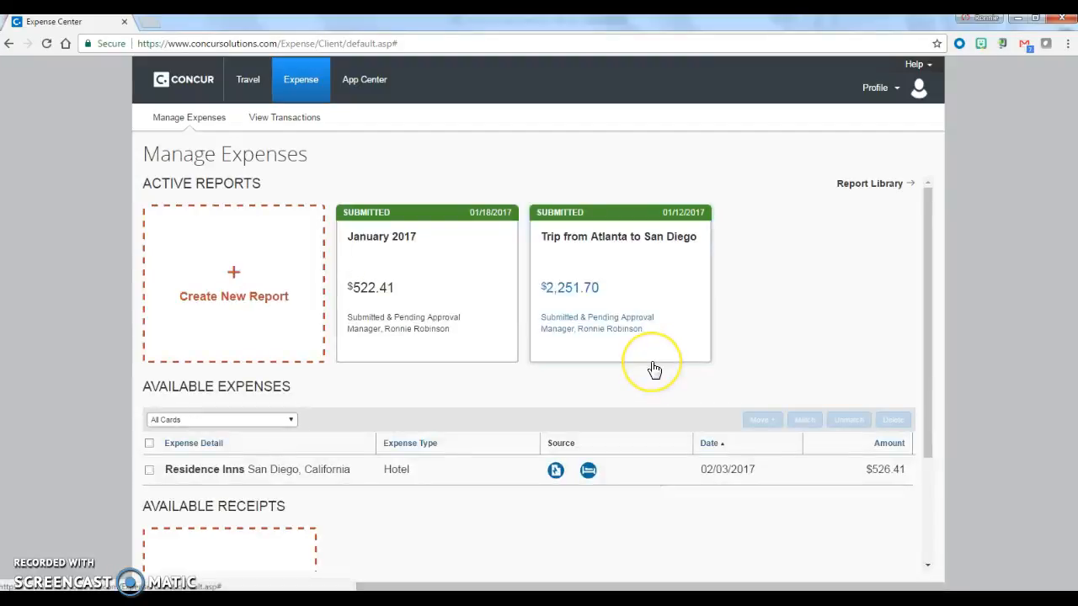